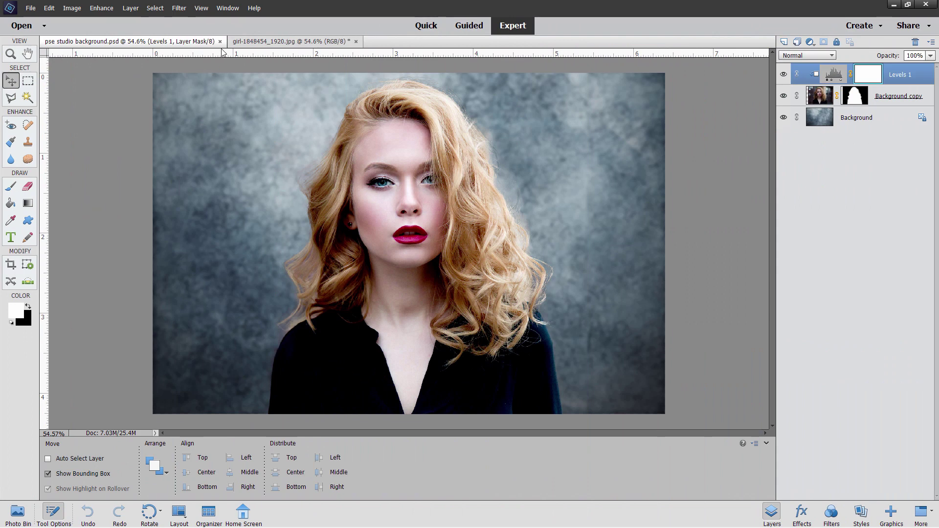
Close the finished pse studio background.psd document, keeping girl-1848454_1920.jpg open for editing
left_click(222, 44)
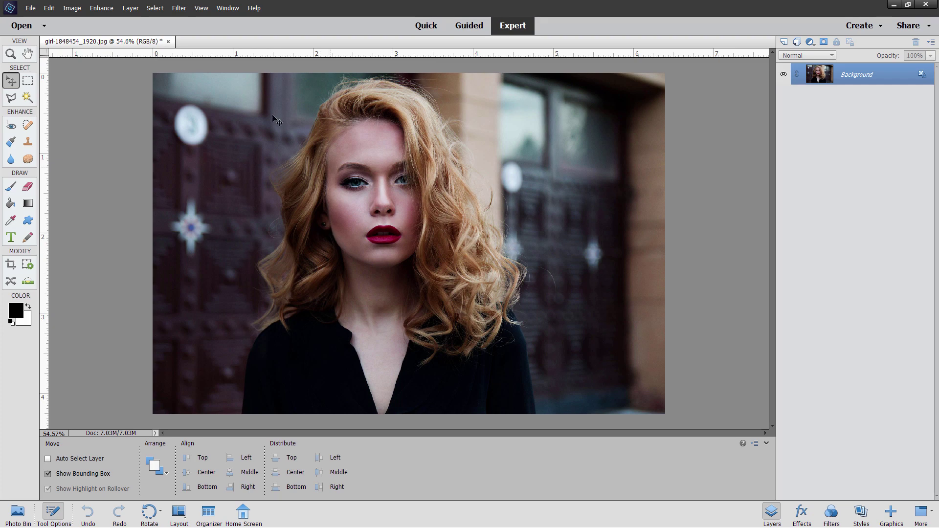
left_click(158, 10)
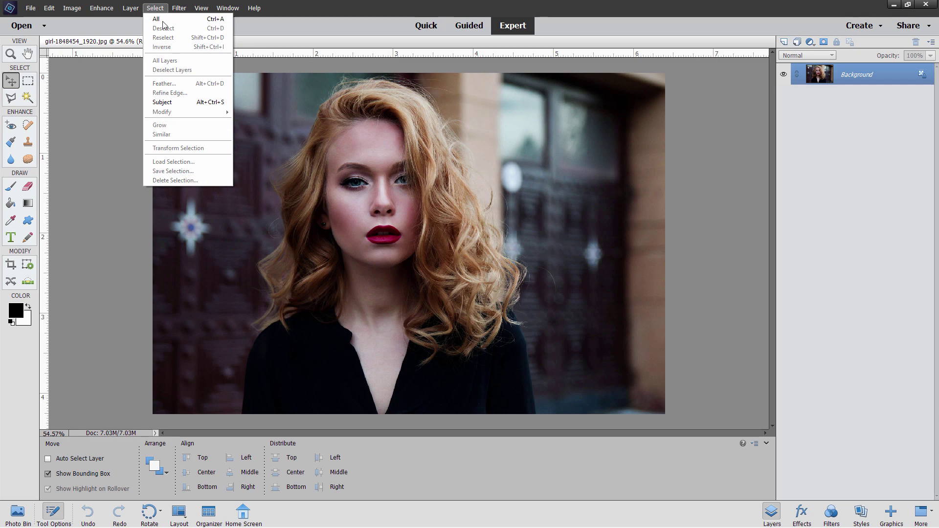
left_click(182, 101)
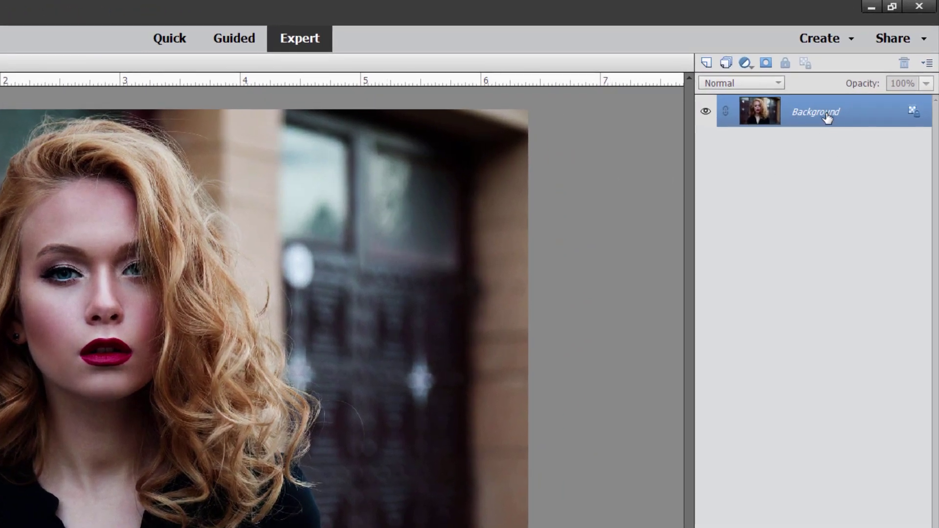
Duplicate the Background layer within the same document under the name Background copy
right_click(826, 118)
left_click(846, 148)
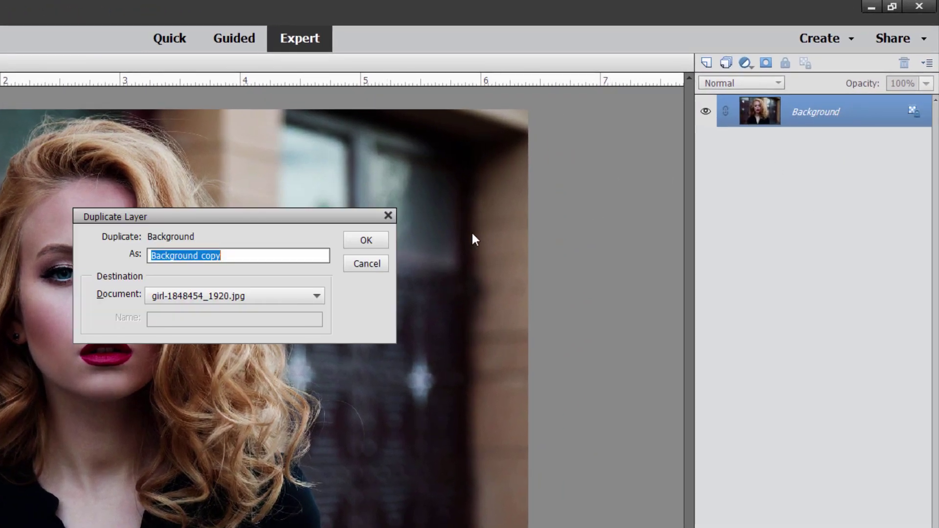
left_click(378, 237)
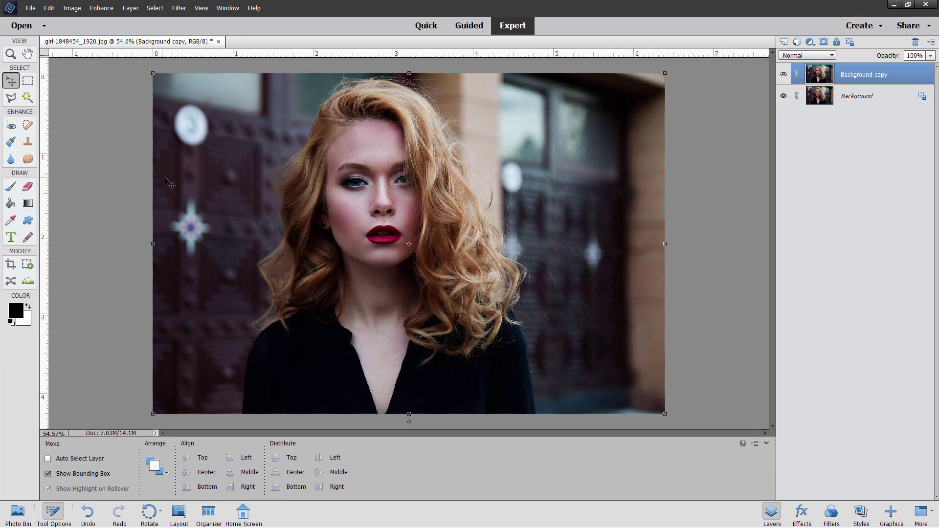
Draw a loose freehand Lasso selection around the woman's hair and body, down to the photo's lower edge
left_click(15, 103)
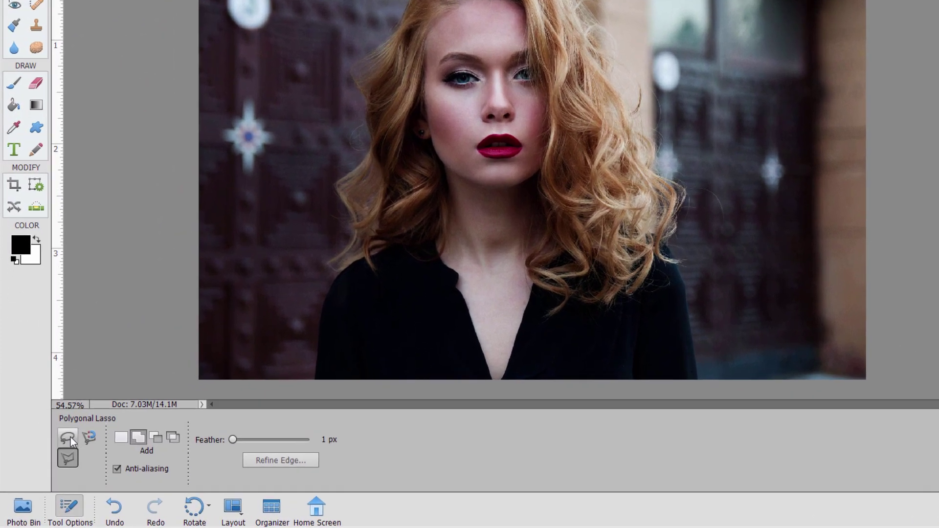
left_click(54, 460)
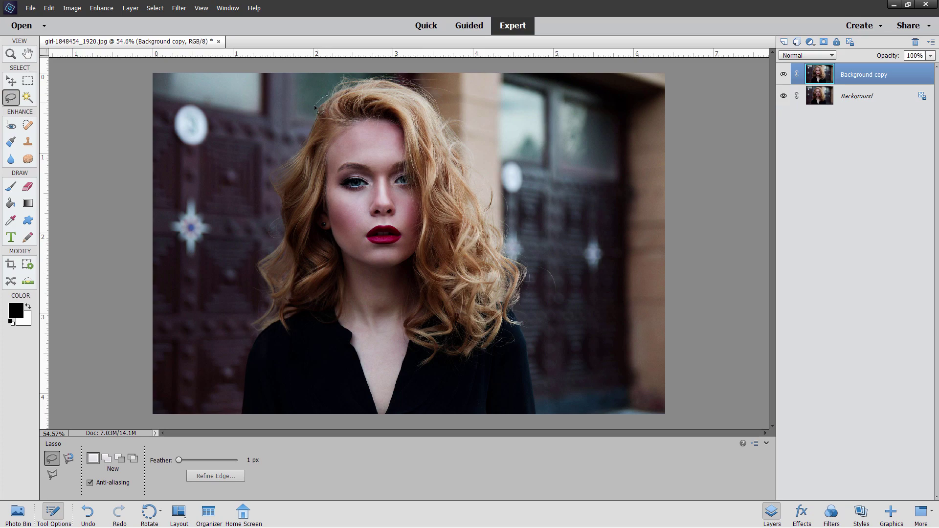
left_click_drag(315, 108, 294, 147)
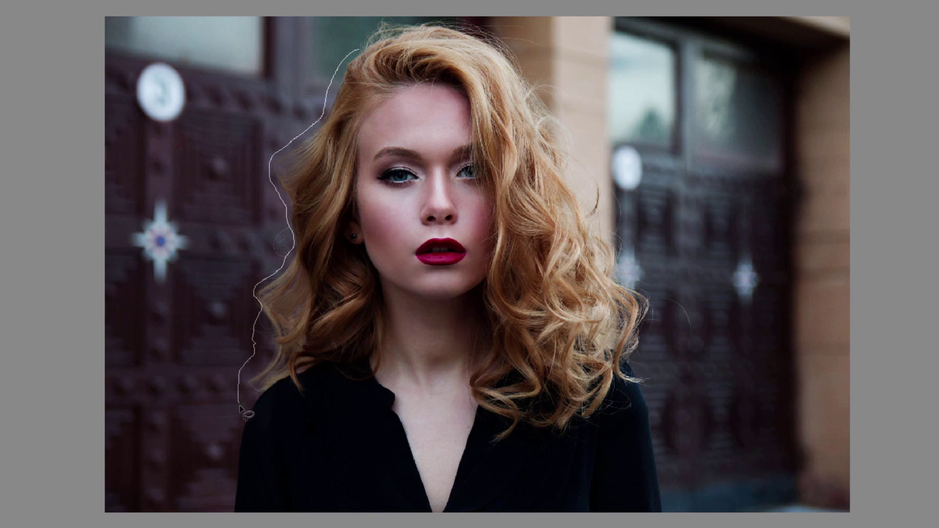
left_click_drag(240, 406, 228, 492)
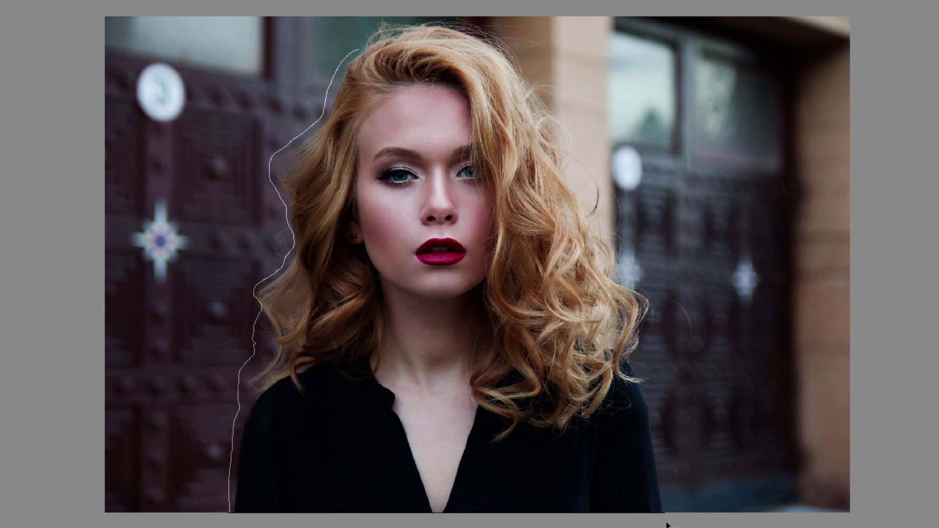
left_click_drag(671, 496, 653, 407)
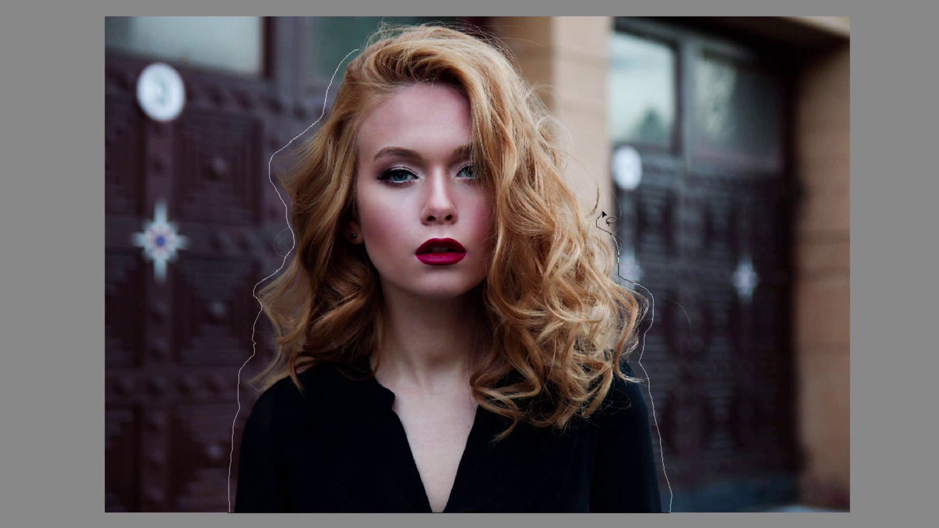
left_click_drag(580, 169, 570, 134)
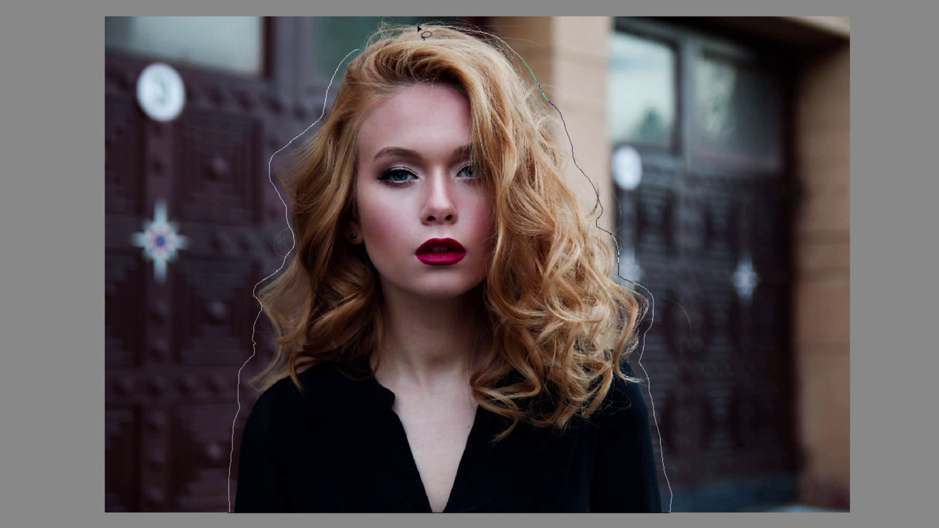
left_click_drag(359, 50, 361, 51)
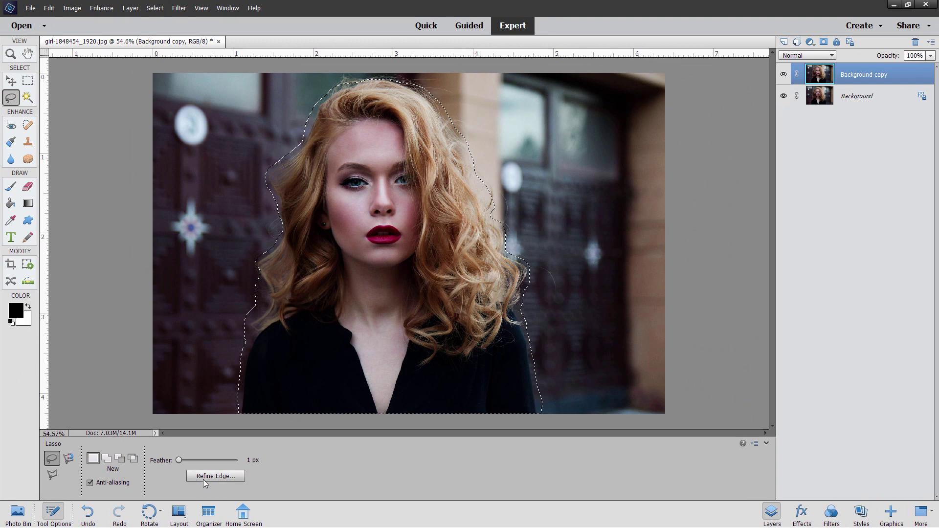
Open Refine Edge for the selection and set the refine brush size to 50
left_click(204, 476)
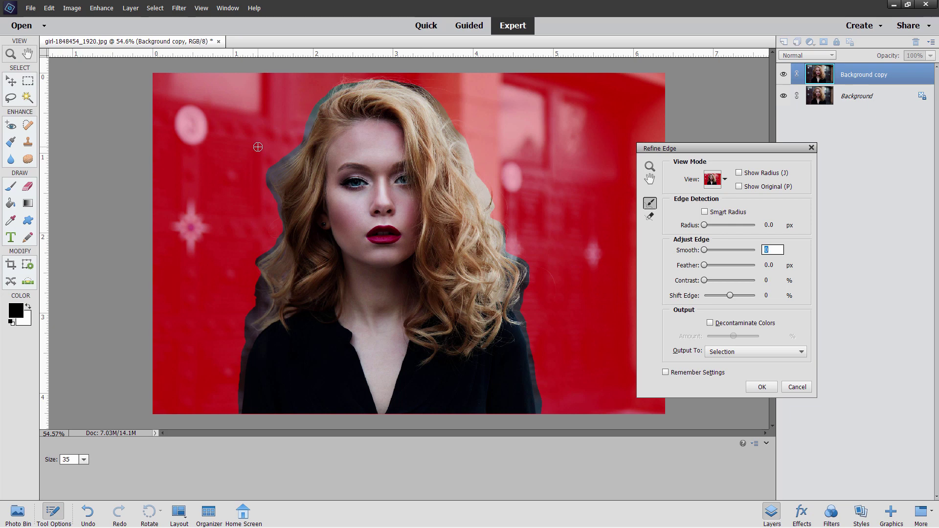
left_click(84, 460)
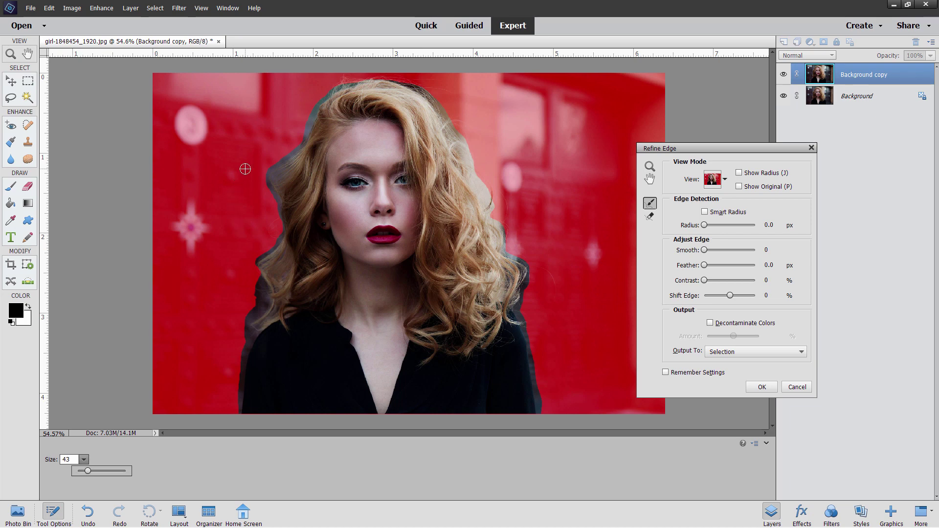
left_click(43, 461)
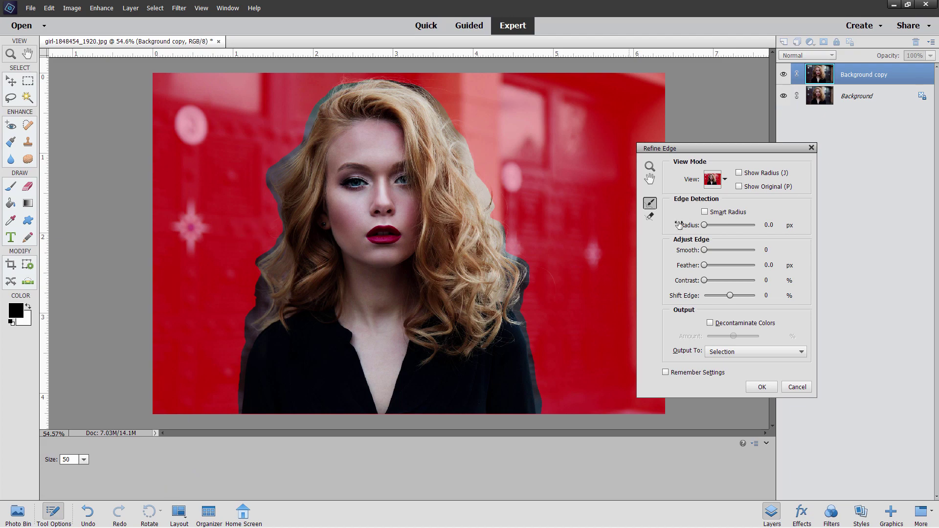
Keep the Overlay view mode and set the edge detection radius to 1 px, with the dialog clear of the woman
left_click_drag(715, 152, 647, 155)
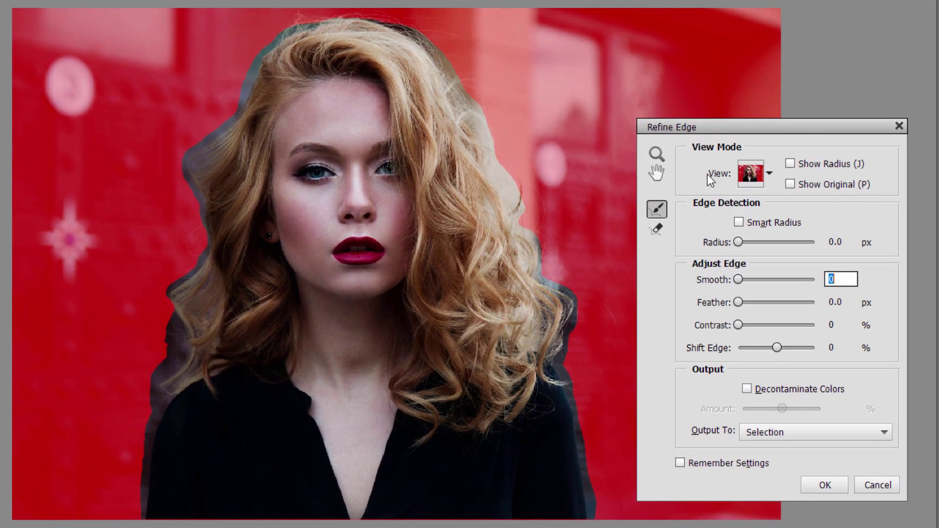
left_click(770, 174)
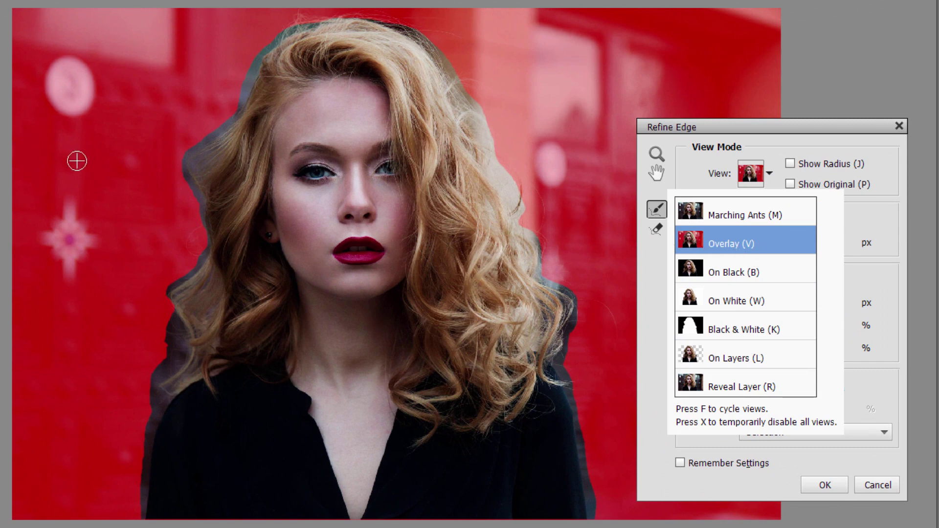
left_click(769, 174)
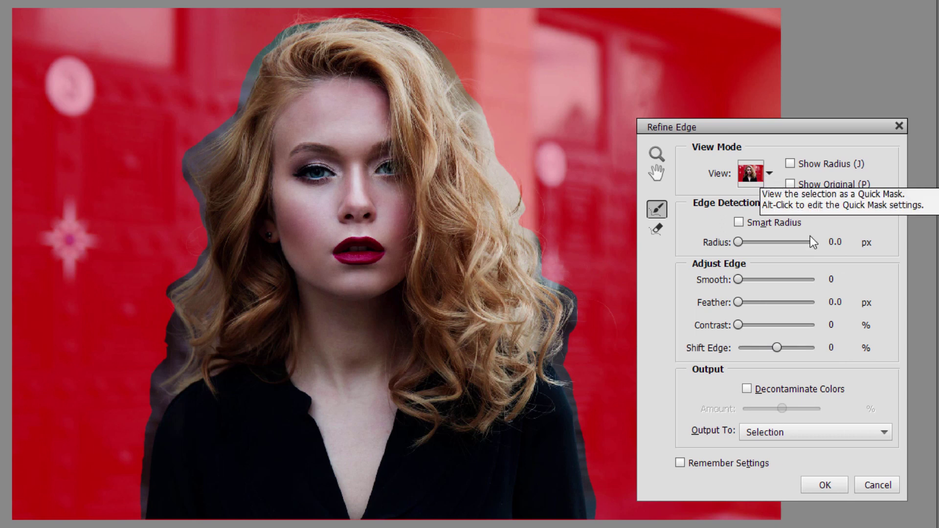
left_click(850, 242)
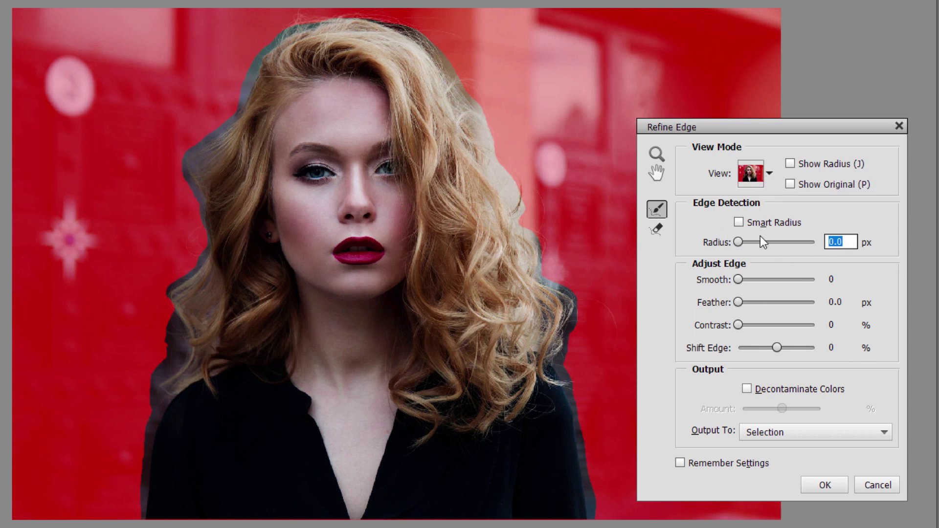
type("1")
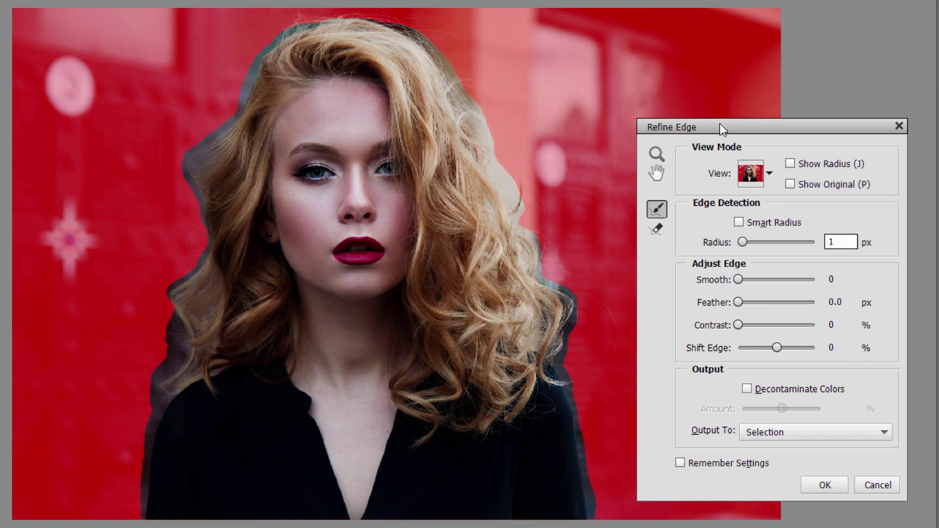
key("Return")
left_click_drag(725, 127, 746, 124)
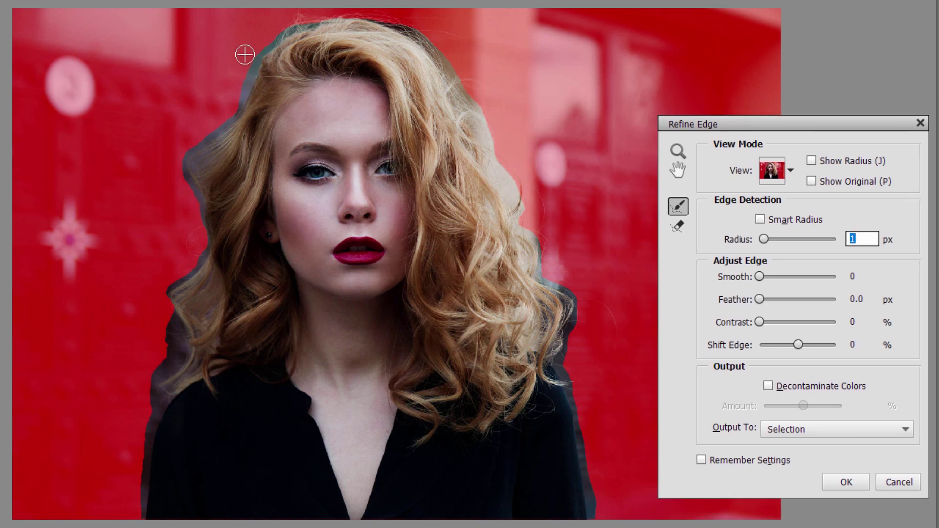
Brush the Refine Radius tool along the photo's left side of the hair and sleeve to remove leftover background
left_click_drag(260, 56, 226, 117)
mouse_move(243, 80)
left_mouse_down()
mouse_move(242, 104)
mouse_move(192, 151)
mouse_move(184, 191)
left_mouse_up()
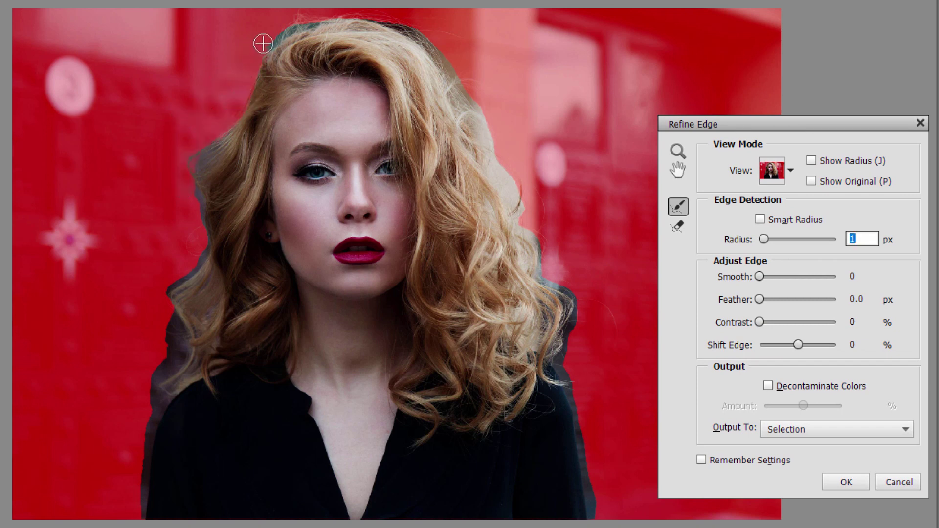
mouse_move(263, 44)
left_mouse_down()
mouse_move(231, 113)
mouse_move(206, 121)
left_mouse_up()
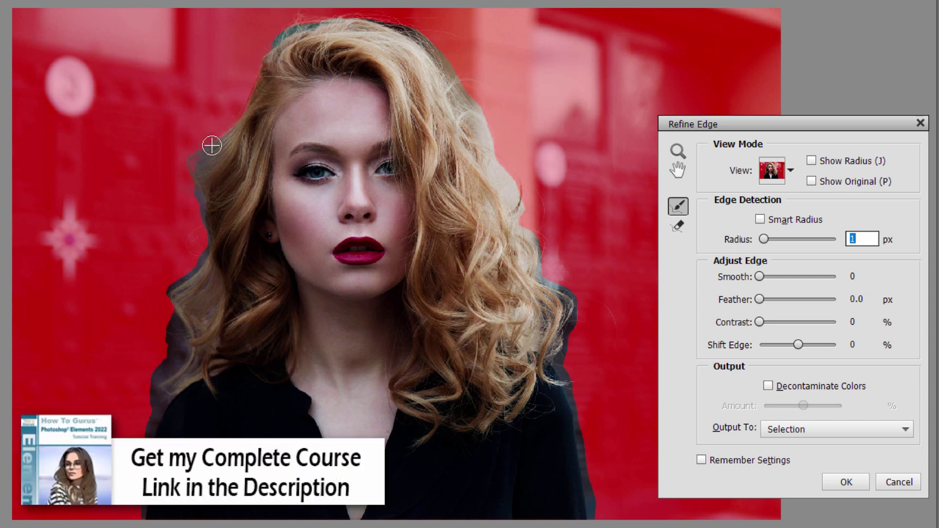
mouse_move(212, 145)
left_mouse_down()
mouse_move(208, 198)
mouse_move(223, 126)
mouse_move(213, 210)
mouse_move(239, 187)
mouse_move(259, 133)
mouse_move(242, 113)
mouse_move(226, 212)
mouse_move(198, 207)
mouse_move(195, 191)
mouse_move(217, 203)
mouse_move(206, 199)
mouse_move(203, 254)
mouse_move(153, 240)
mouse_move(201, 243)
mouse_move(164, 305)
mouse_move(143, 314)
mouse_move(180, 289)
mouse_move(188, 268)
mouse_move(175, 305)
mouse_move(178, 329)
mouse_move(164, 352)
mouse_move(164, 316)
mouse_move(187, 341)
mouse_move(187, 365)
mouse_move(131, 365)
mouse_move(164, 337)
mouse_move(162, 363)
mouse_move(132, 397)
mouse_move(179, 347)
mouse_move(173, 358)
mouse_move(132, 405)
mouse_move(195, 346)
mouse_move(132, 412)
mouse_move(199, 366)
mouse_move(163, 391)
mouse_move(147, 427)
mouse_move(141, 475)
mouse_move(164, 395)
mouse_move(149, 431)
mouse_move(143, 523)
left_mouse_up()
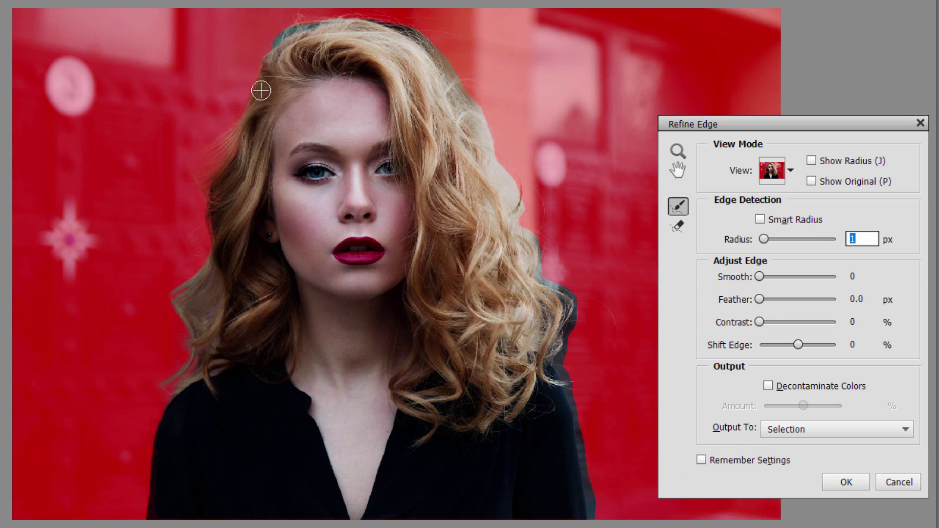
Brush the refine tool over the top of the head and down the hair on the photo's right side
mouse_move(261, 91)
left_mouse_down()
mouse_move(282, 37)
mouse_move(322, 19)
mouse_move(394, 39)
mouse_move(346, 17)
mouse_move(420, 39)
mouse_move(434, 63)
mouse_move(480, 79)
left_mouse_up()
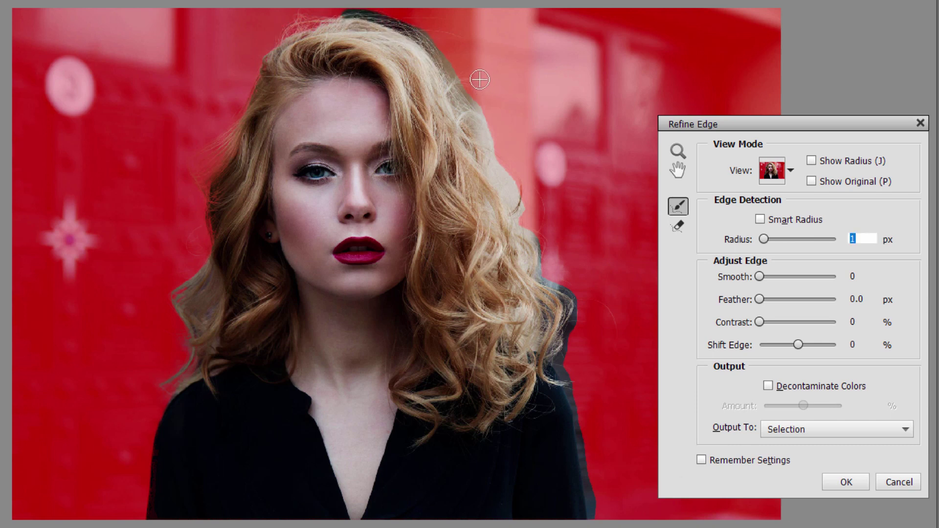
mouse_move(437, 38)
left_mouse_down()
mouse_move(478, 94)
mouse_move(474, 84)
left_mouse_up()
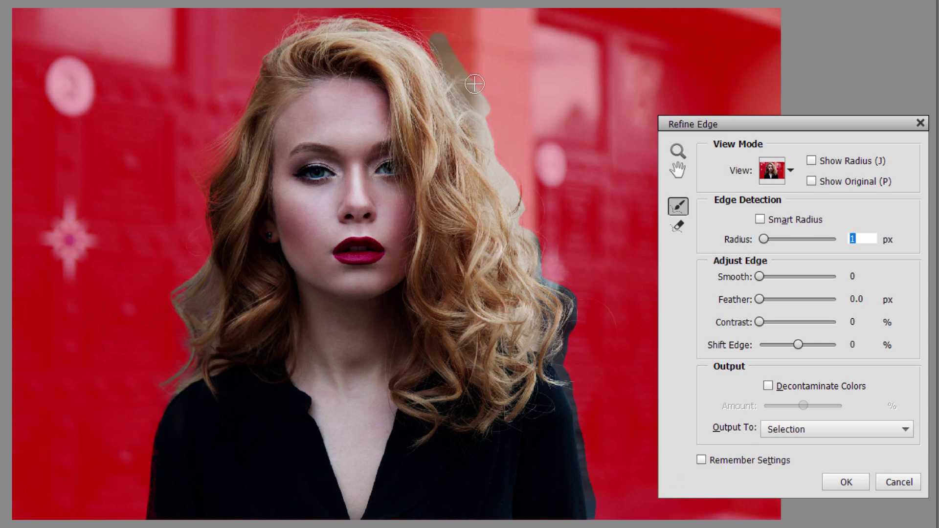
mouse_move(440, 56)
left_mouse_down()
mouse_move(465, 96)
mouse_move(520, 132)
mouse_move(483, 111)
mouse_move(495, 165)
mouse_move(522, 166)
mouse_move(504, 146)
mouse_move(520, 222)
mouse_move(520, 186)
mouse_move(496, 154)
mouse_move(522, 208)
mouse_move(528, 179)
mouse_move(493, 153)
left_mouse_up()
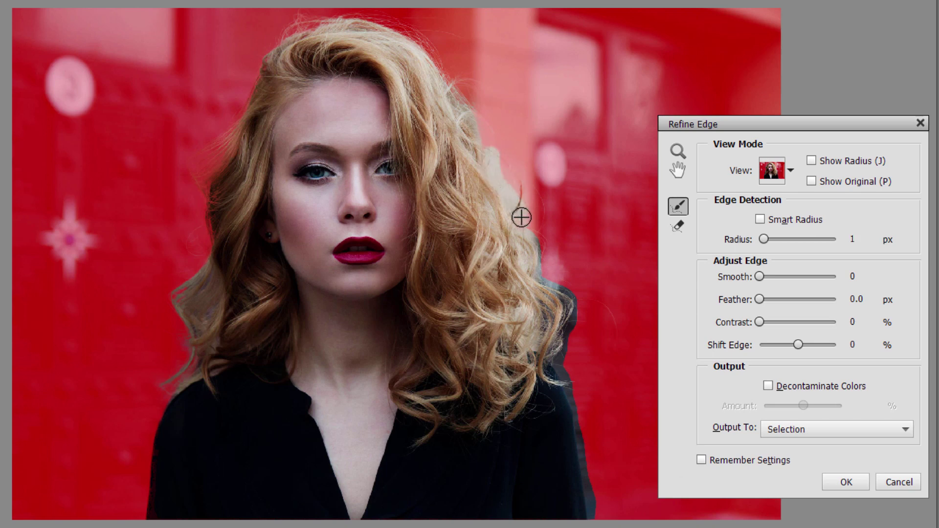
mouse_move(522, 217)
left_mouse_down()
mouse_move(545, 222)
mouse_move(528, 209)
mouse_move(546, 271)
left_mouse_up()
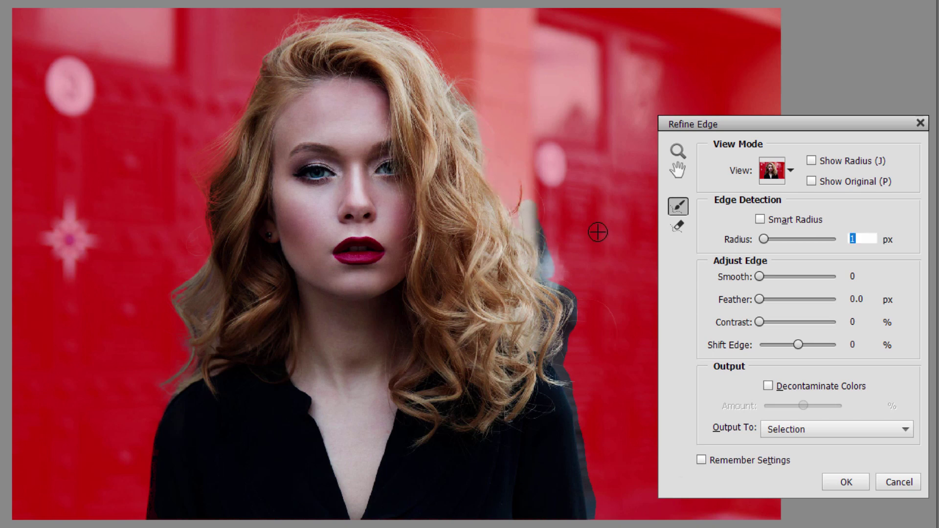
mouse_move(547, 222)
left_mouse_down()
mouse_move(527, 260)
mouse_move(577, 303)
mouse_move(569, 325)
mouse_move(598, 313)
left_mouse_up()
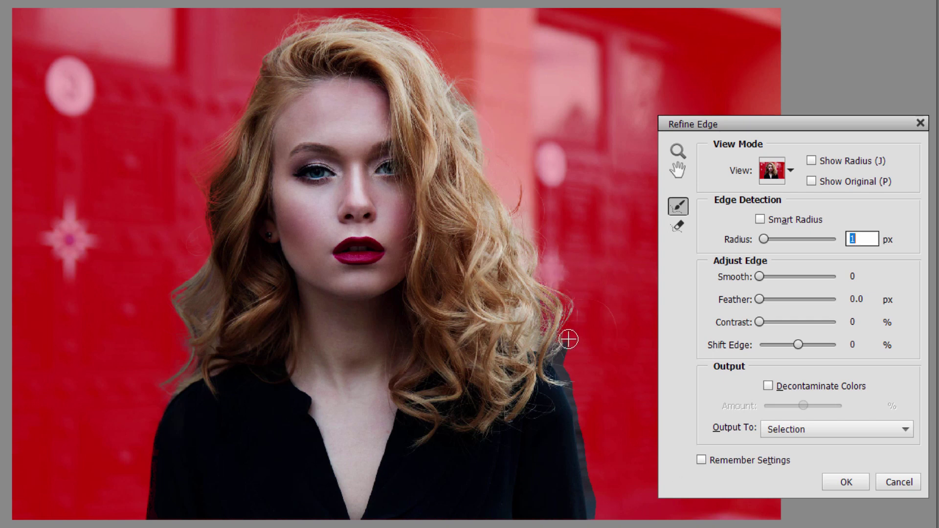
Refine the sleeve edge on the photo's right side and erase excess refinement just inside the sleeve
mouse_move(569, 339)
left_mouse_down()
mouse_move(563, 377)
mouse_move(587, 431)
mouse_move(591, 408)
mouse_move(578, 434)
mouse_move(592, 513)
left_mouse_up()
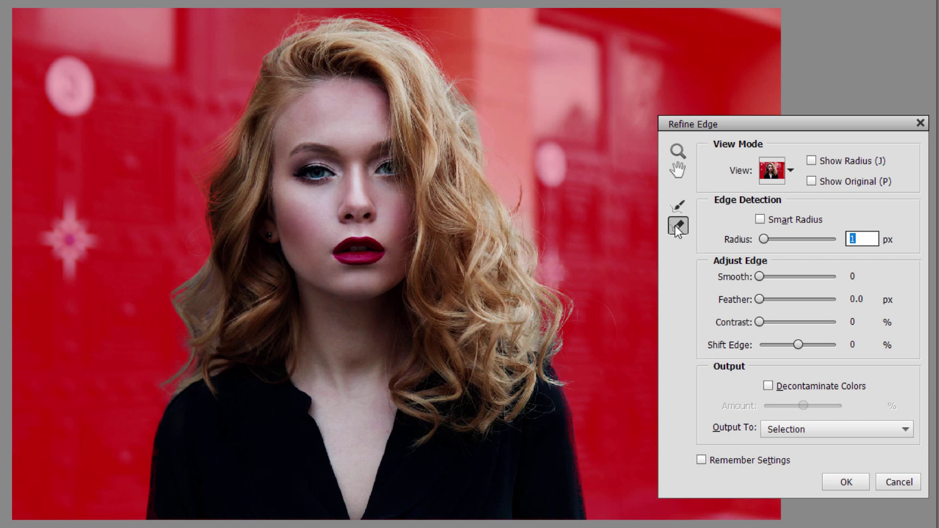
left_click_drag(556, 405, 561, 421)
mouse_move(563, 430)
left_mouse_down()
mouse_move(576, 517)
mouse_move(573, 503)
left_mouse_up()
Output the refined selection as a New Layer with Layer Mask
left_click(806, 429)
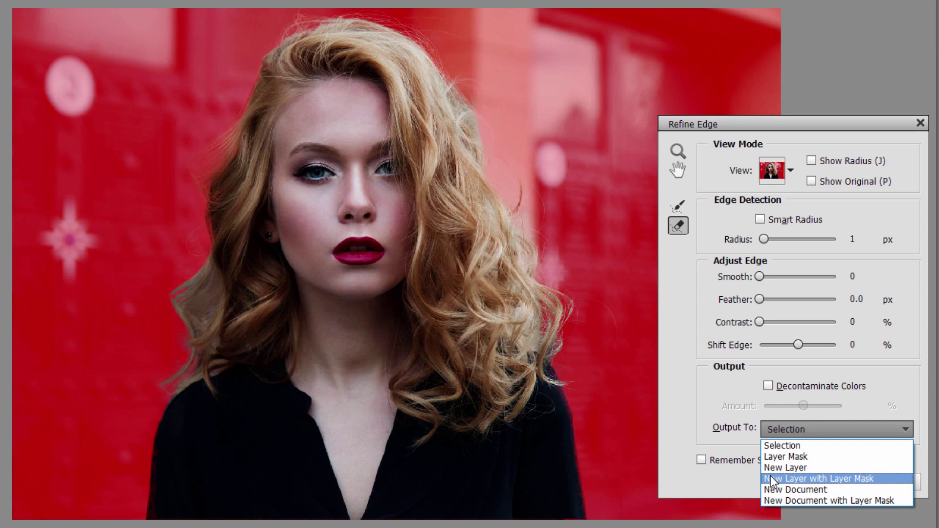
left_click(821, 478)
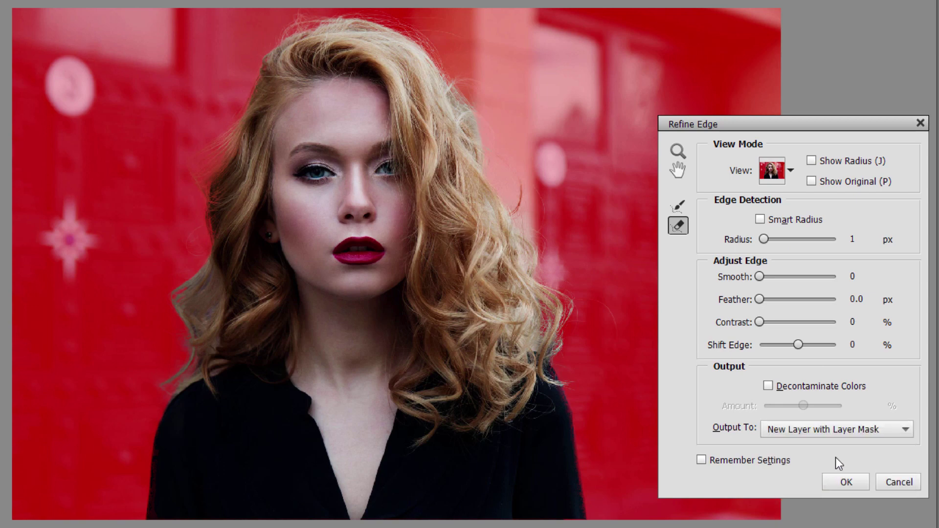
left_click(848, 482)
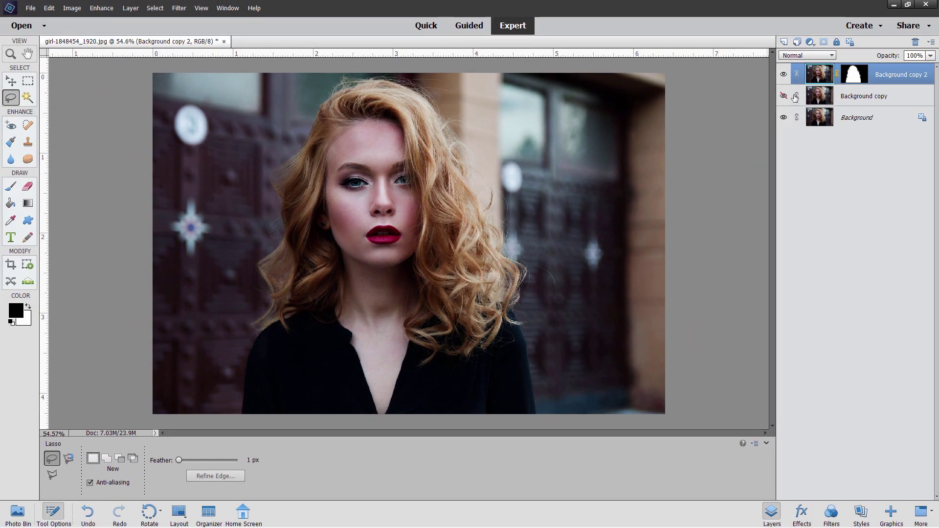
Hide the original Background layer and select the masked Background copy 2 layer
left_click(783, 118)
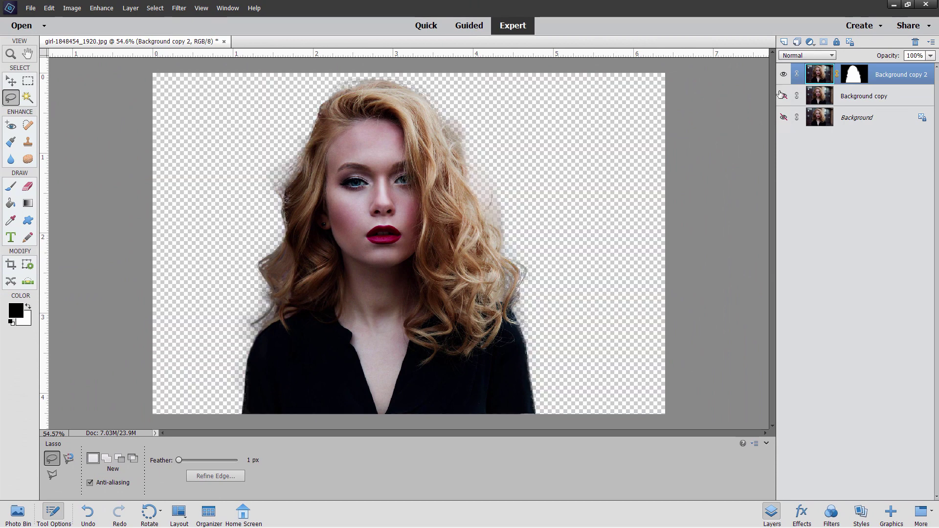
left_click(856, 97)
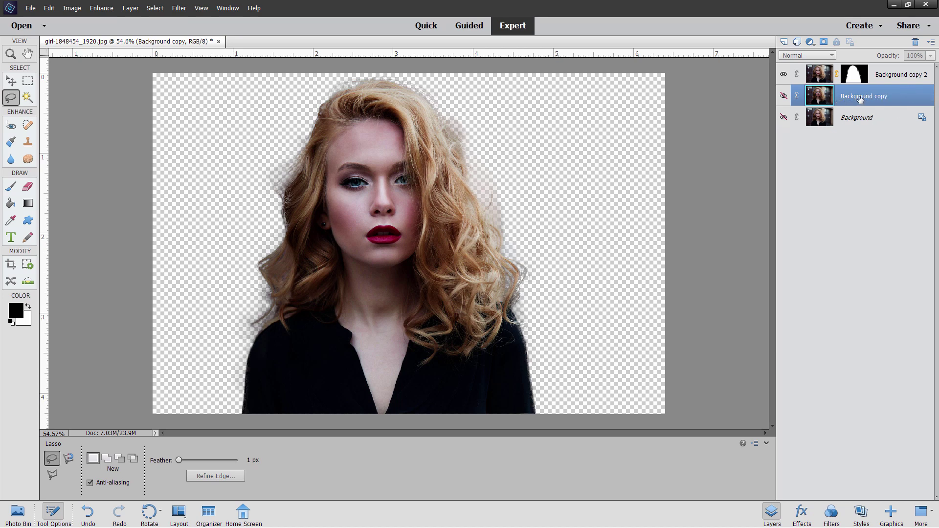
left_click(814, 75)
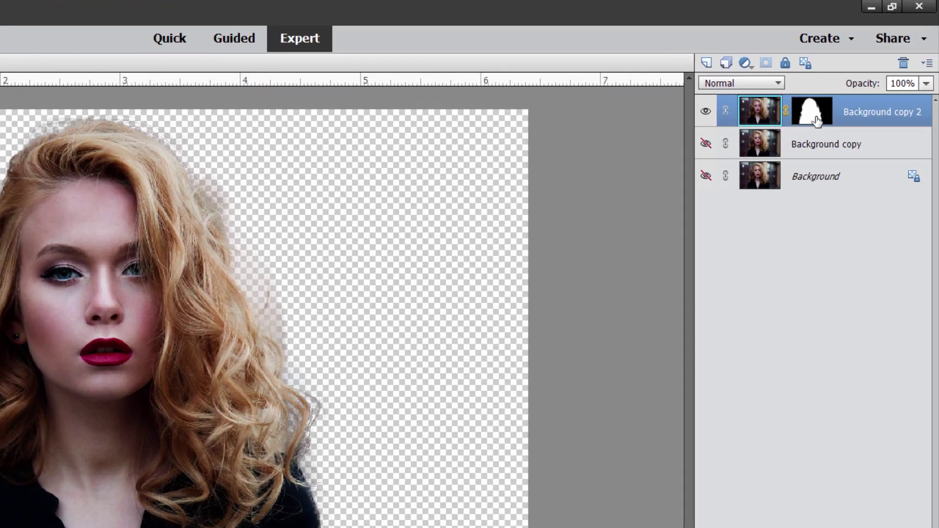
Target the layer mask of Background copy 2 and set up the Burn tool with Midtones range and a 50 px brush
left_click(848, 77)
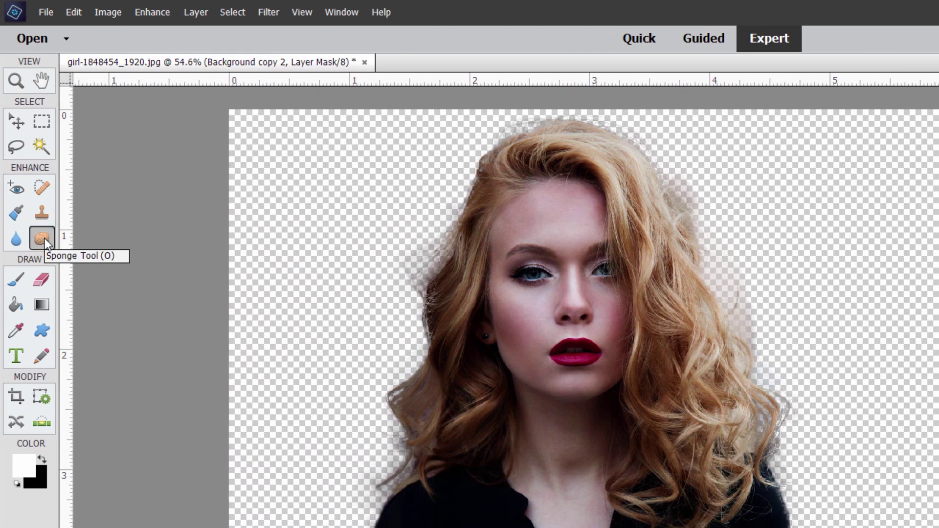
left_click(77, 447)
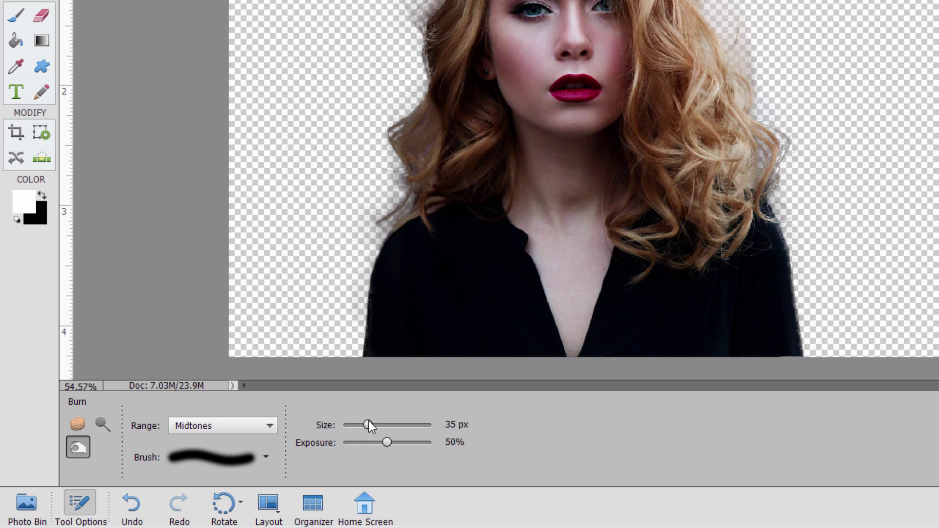
left_click_drag(369, 426, 377, 425)
type("50")
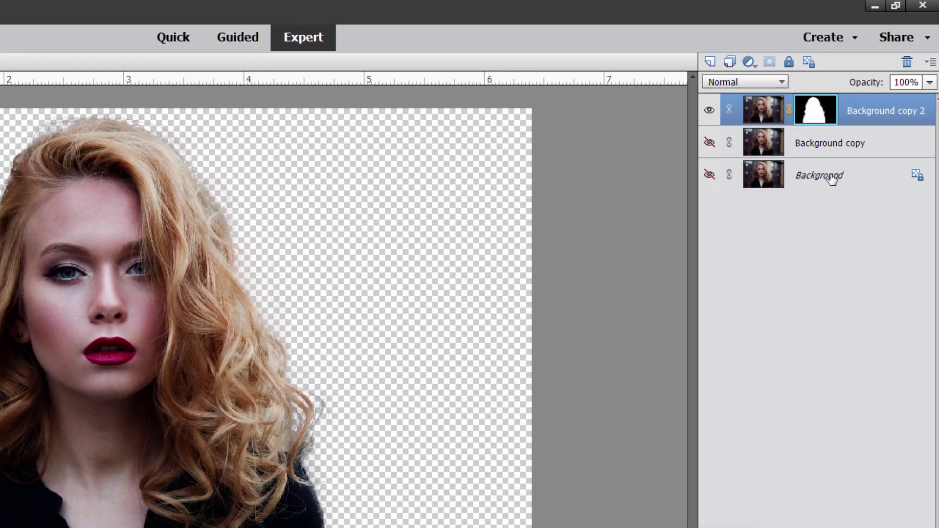
Replace the Background layer with the mottled blue-gray texture from the graphics library's Backgrounds, filtered By Type
left_click(826, 177)
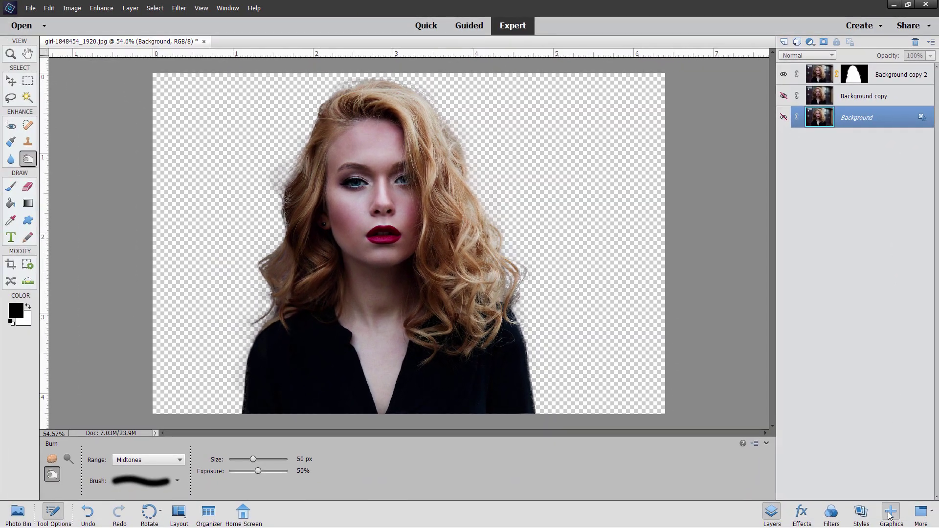
left_click(890, 512)
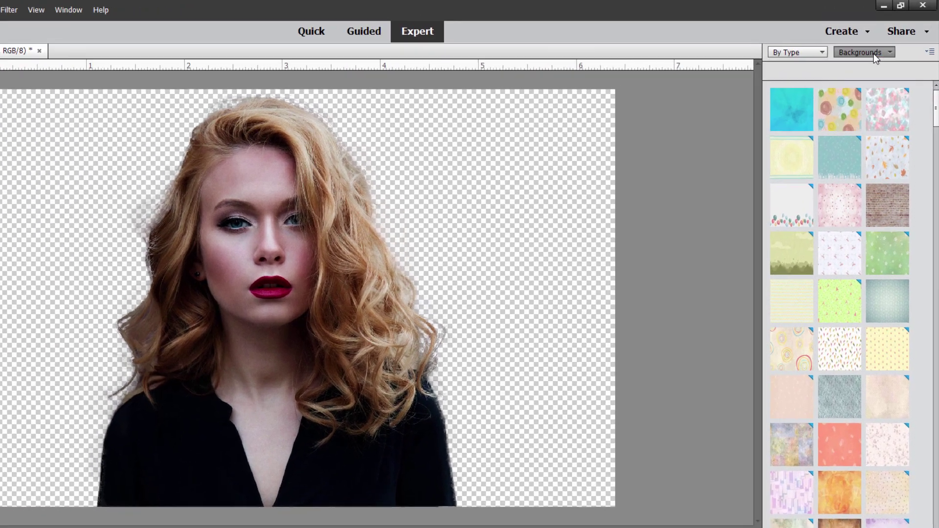
left_click(875, 43)
left_click(854, 84)
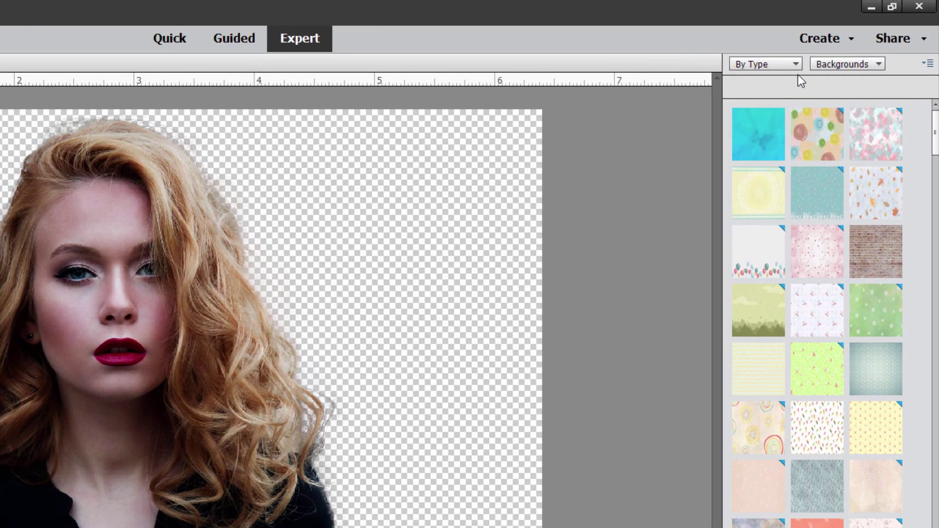
left_click(756, 64)
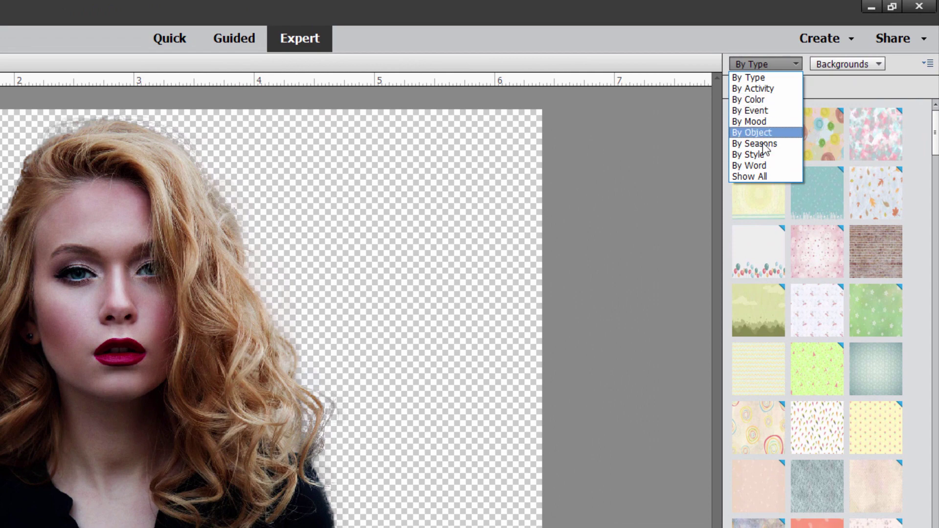
left_click(750, 77)
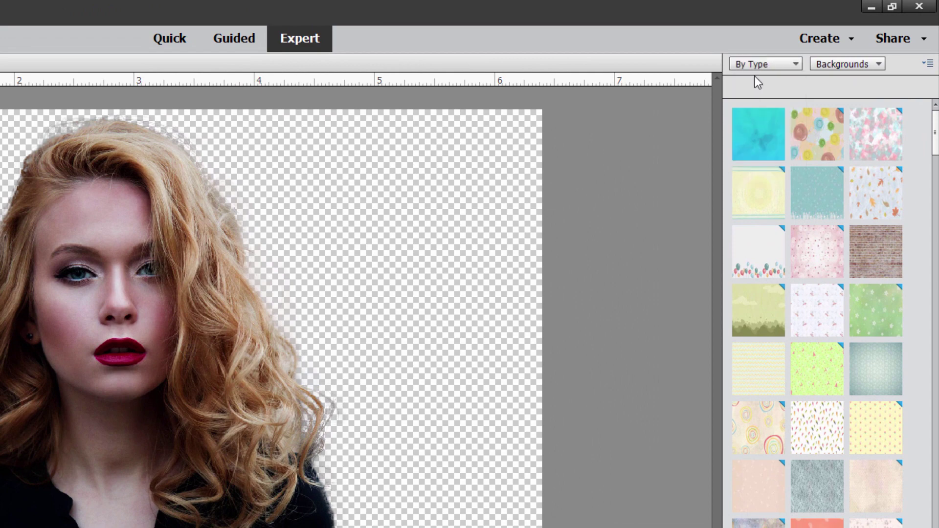
left_click_drag(936, 156, 935, 239)
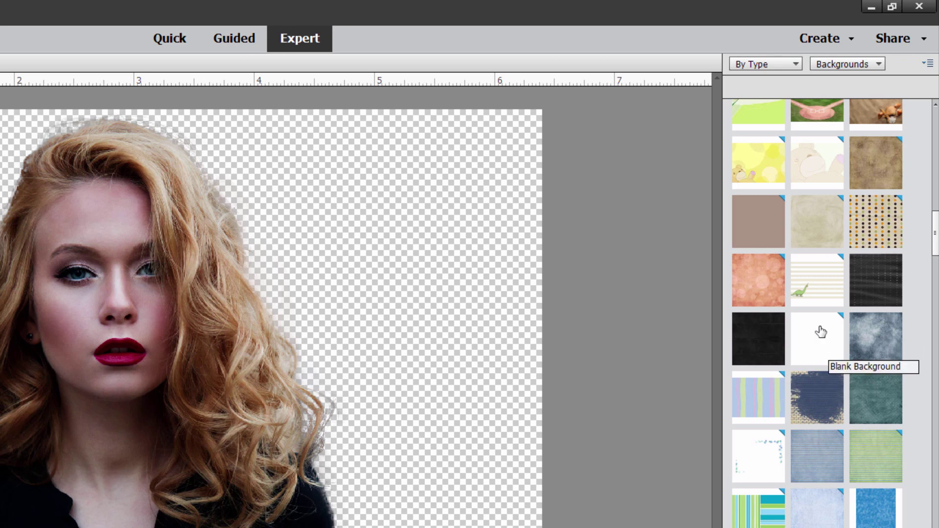
double_click(880, 341)
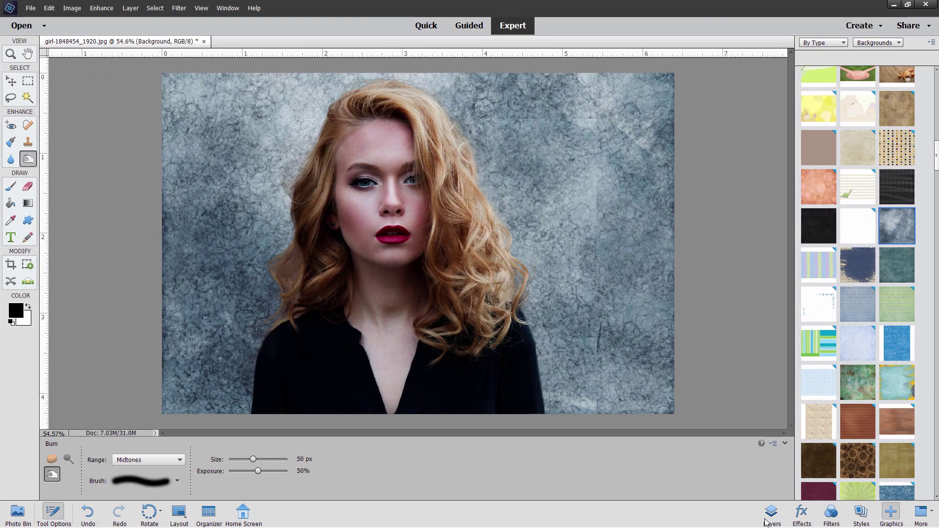
Duplicate the textured Background layer within the same document and hide the original
left_click(771, 514)
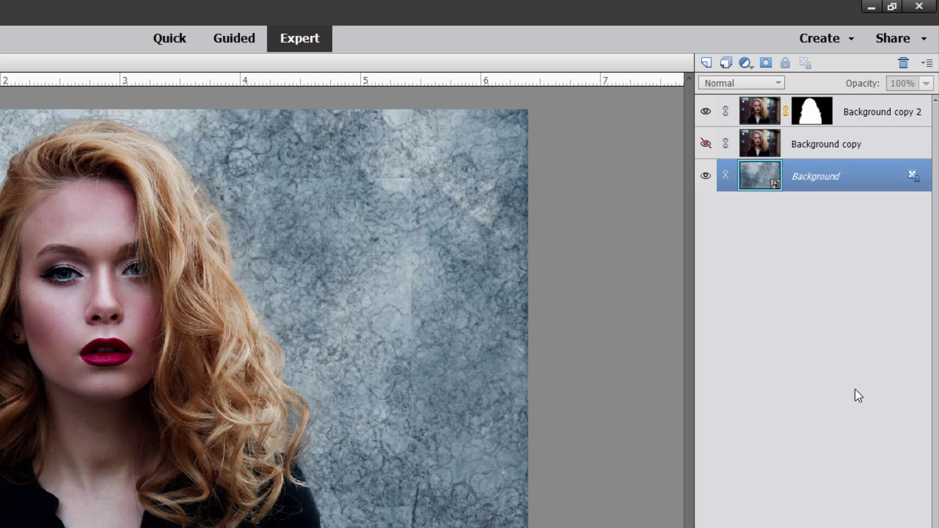
right_click(812, 182)
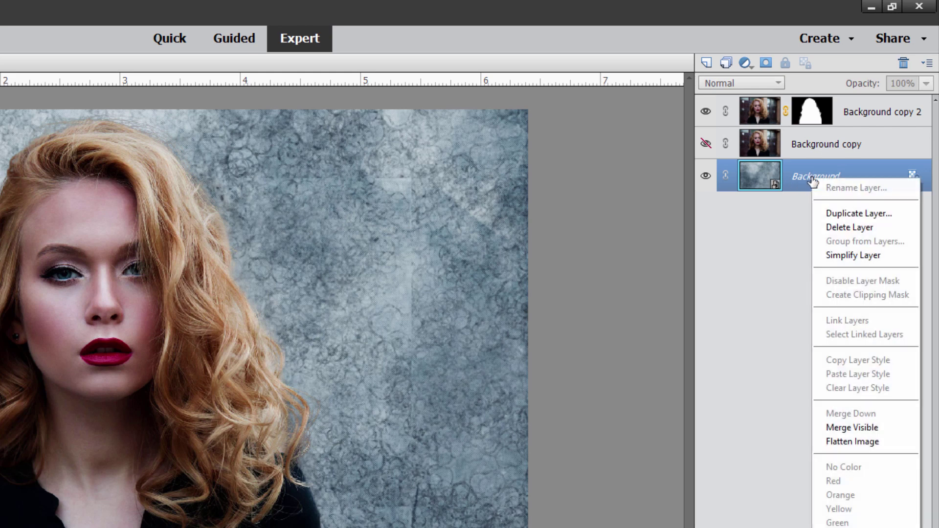
left_click(859, 213)
left_click(375, 240)
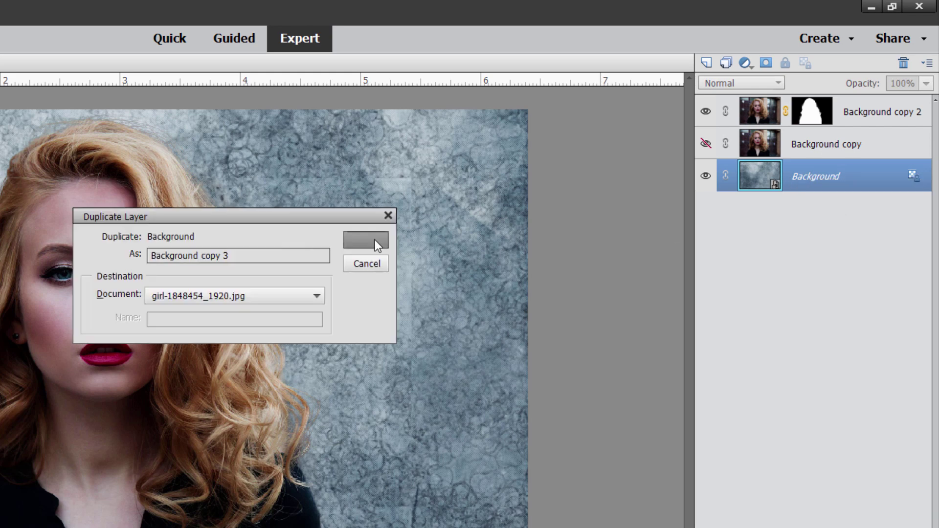
left_click(705, 209)
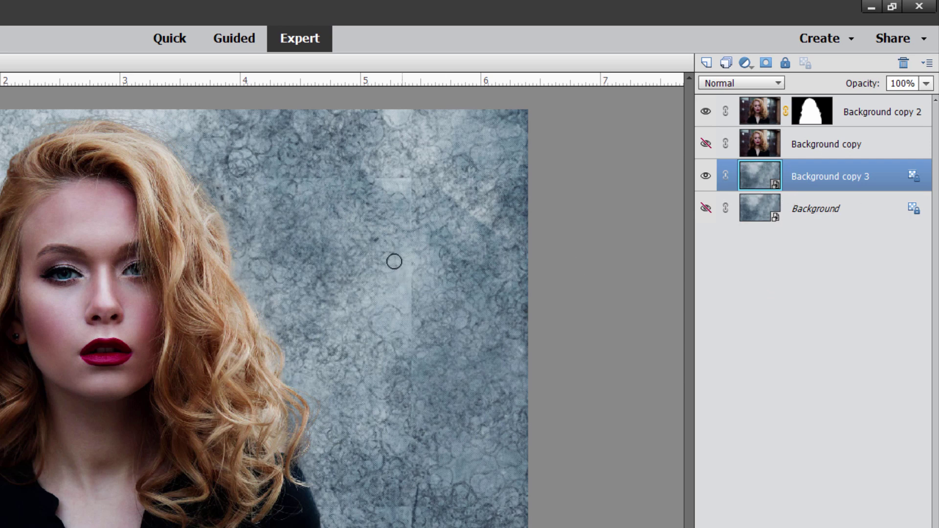
Simplify the duplicated background texture layer and switch to the Move tool
right_click(811, 179)
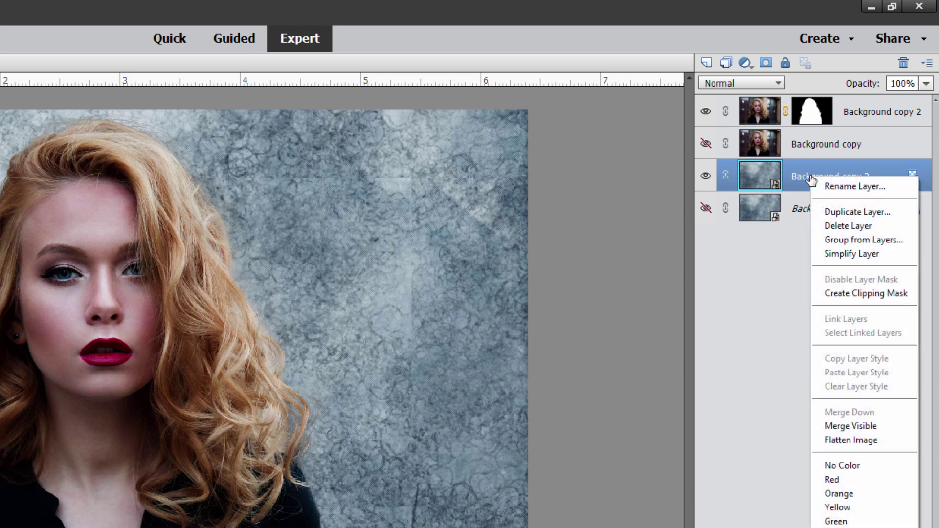
left_click(843, 253)
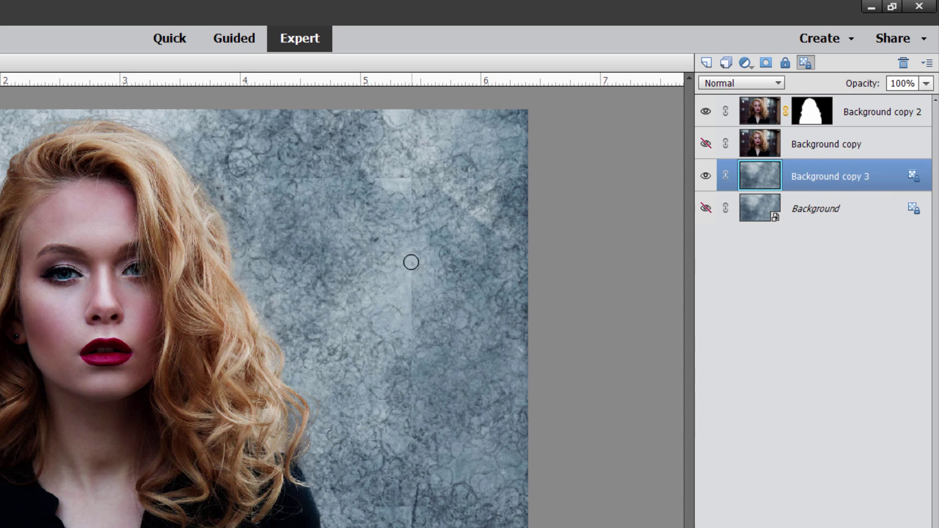
key("v")
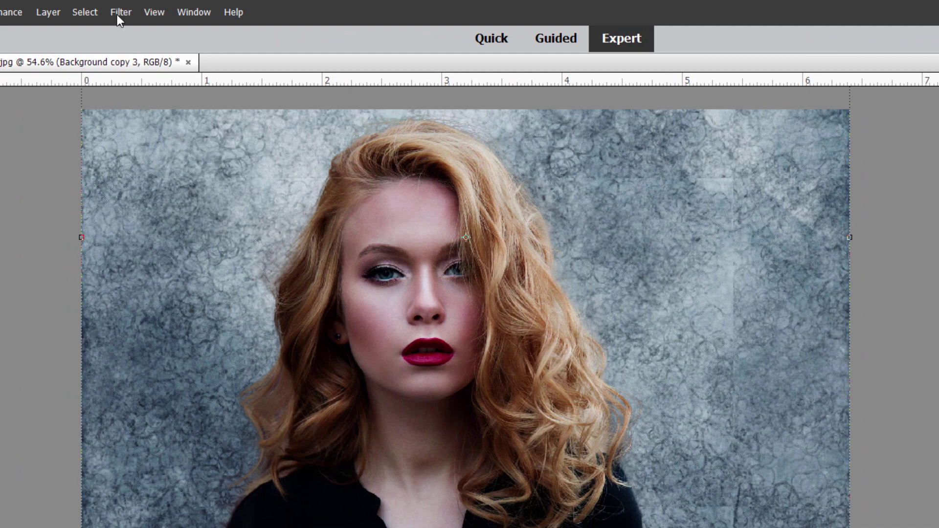
Apply a Gaussian Blur with a 5-pixel radius to the duplicated background texture layer
left_click(117, 13)
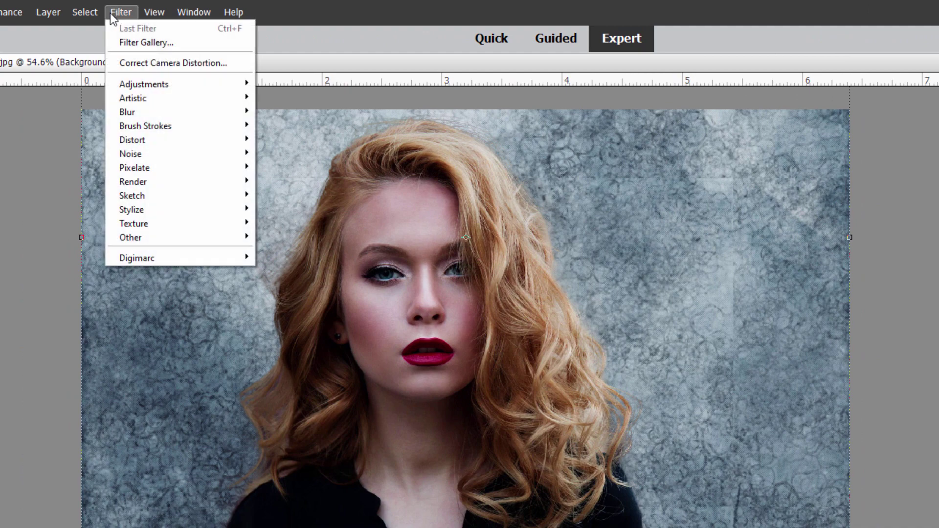
mouse_move(151, 109)
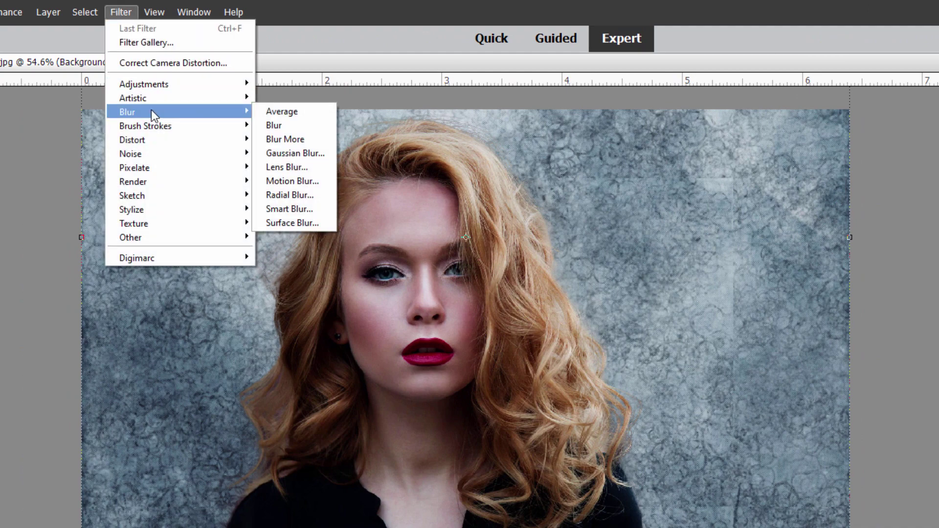
left_click(278, 155)
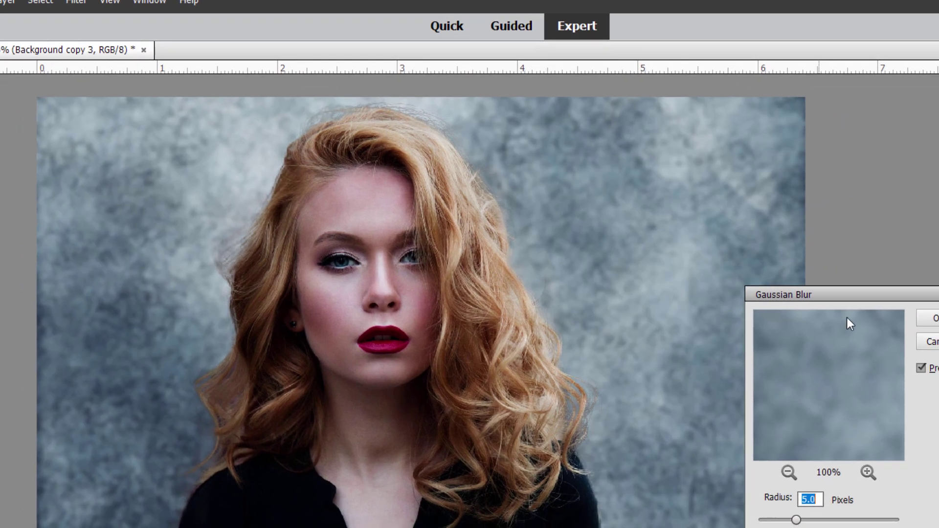
type("5")
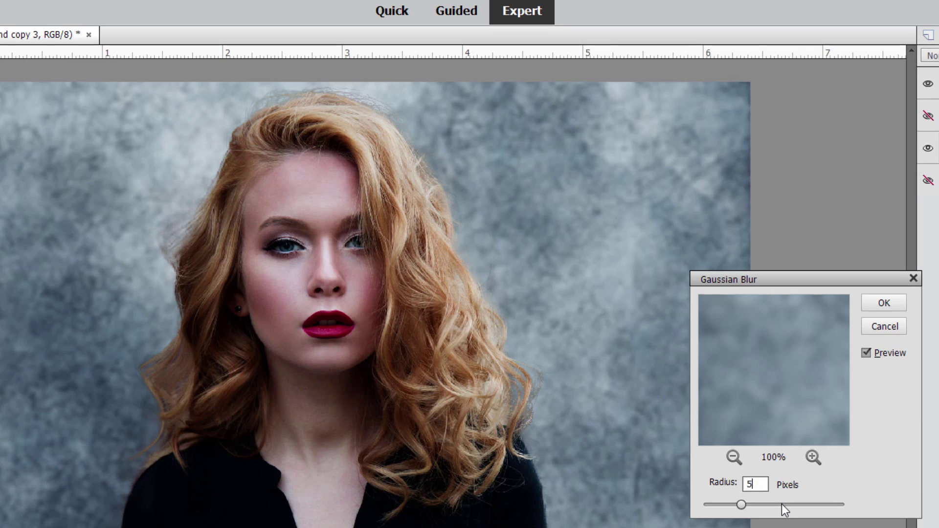
left_click(871, 305)
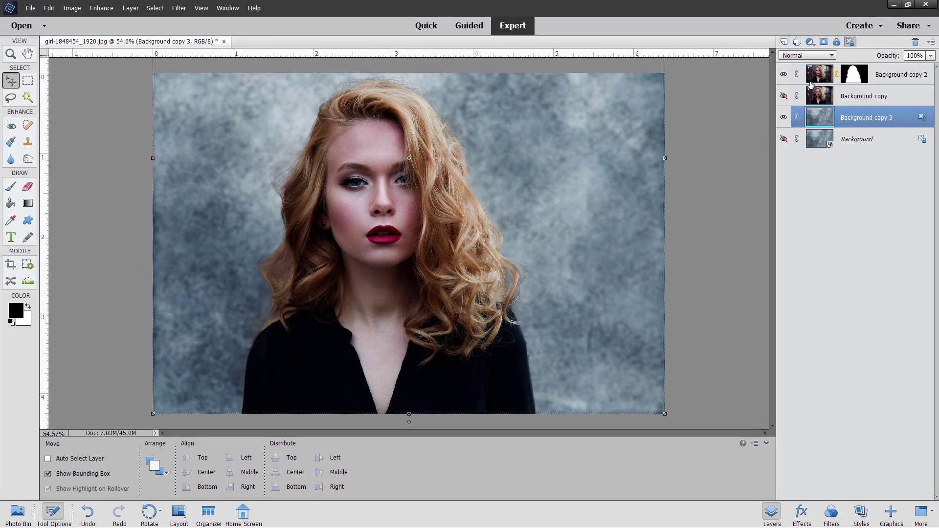
Select the masked woman layer and move her slightly to the right over the blurred background
left_click(815, 80)
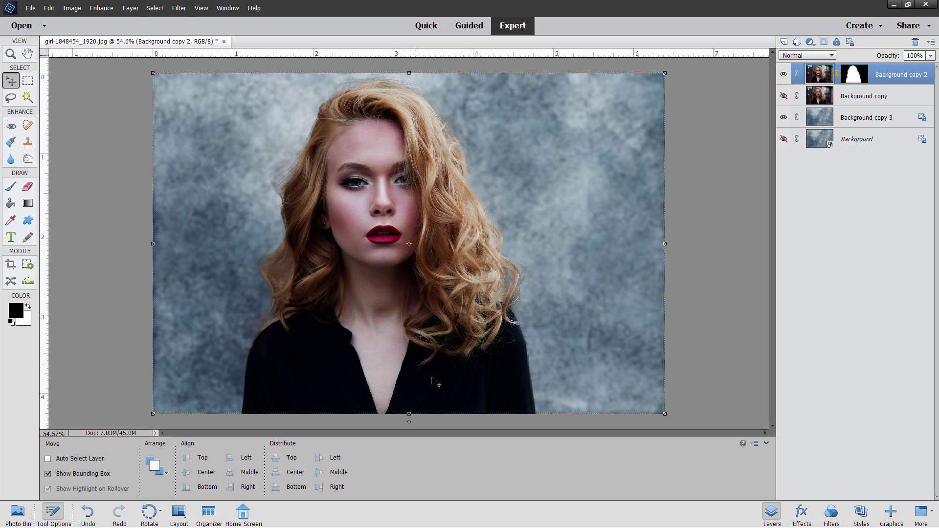
left_click_drag(435, 390, 457, 383)
left_click_drag(456, 383, 459, 386)
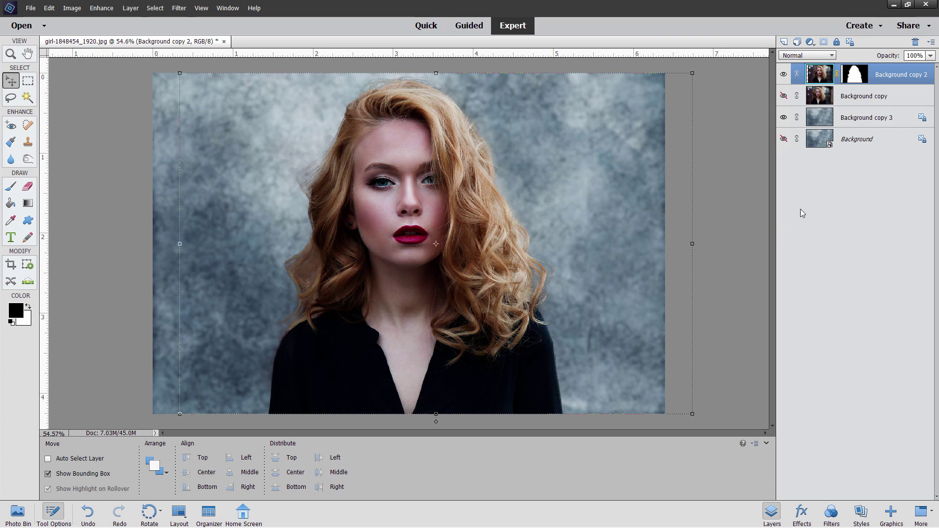
left_click(784, 96)
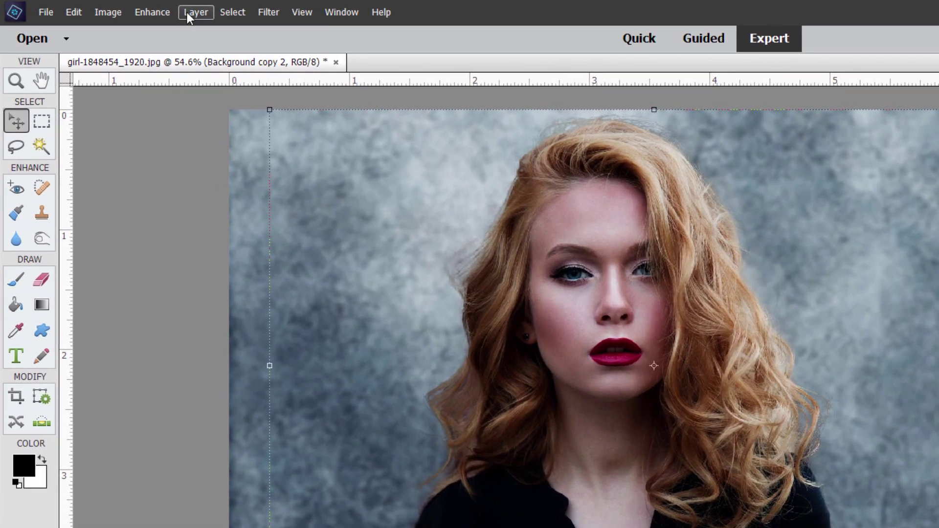
Add a Levels adjustment layer above the woman, using the previous layer to create a clipping mask
left_click(188, 14)
mouse_move(267, 129)
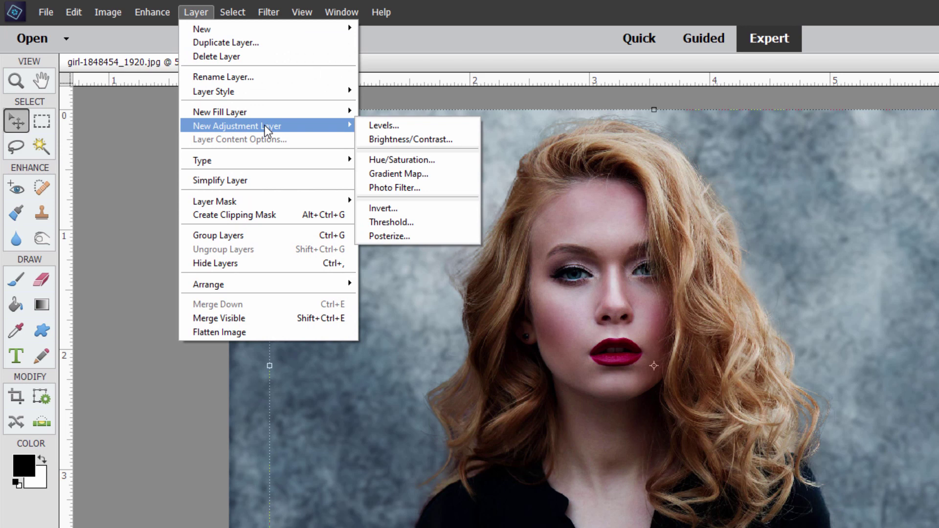
left_click(394, 126)
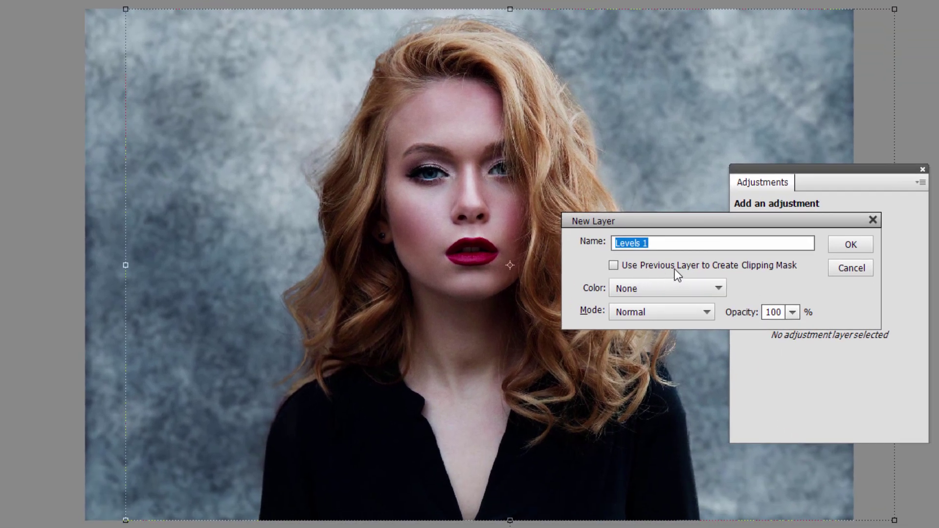
left_click(613, 265)
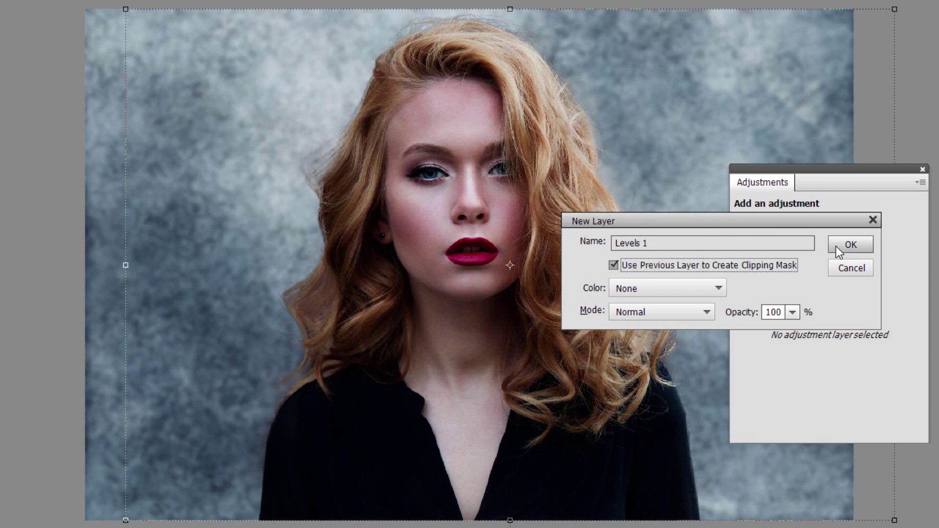
left_click(837, 245)
Brighten the woman with Levels by setting the midtones to 1.58, the white input to 223 and the black input to 3
left_click_drag(820, 167, 807, 139)
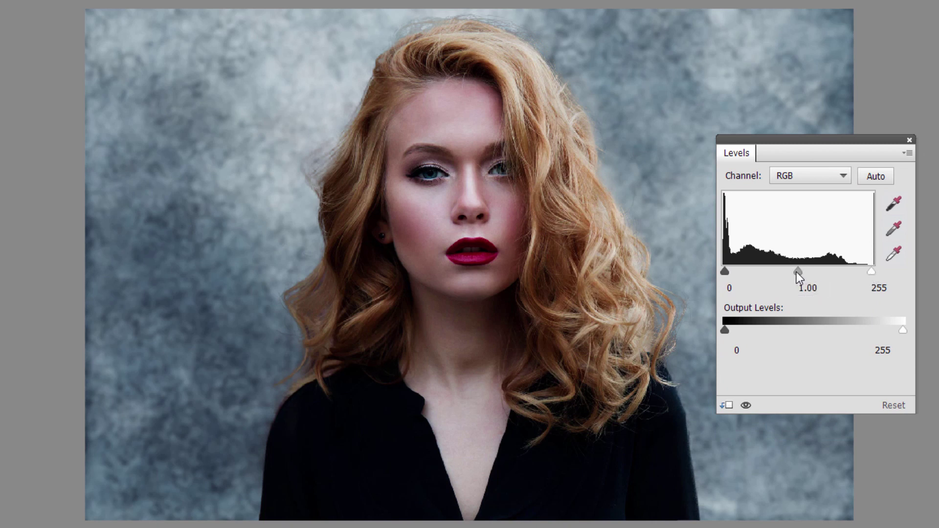
left_click_drag(797, 271, 774, 272)
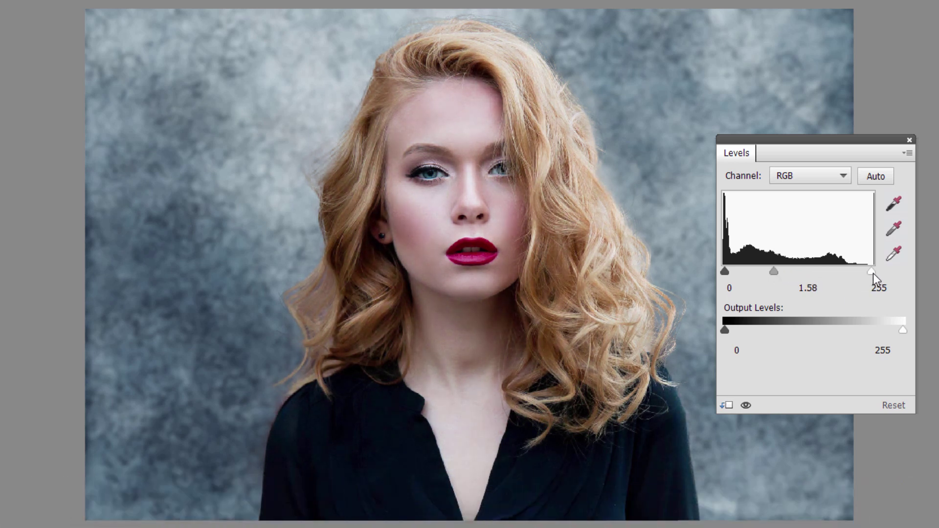
left_click_drag(873, 274, 853, 271)
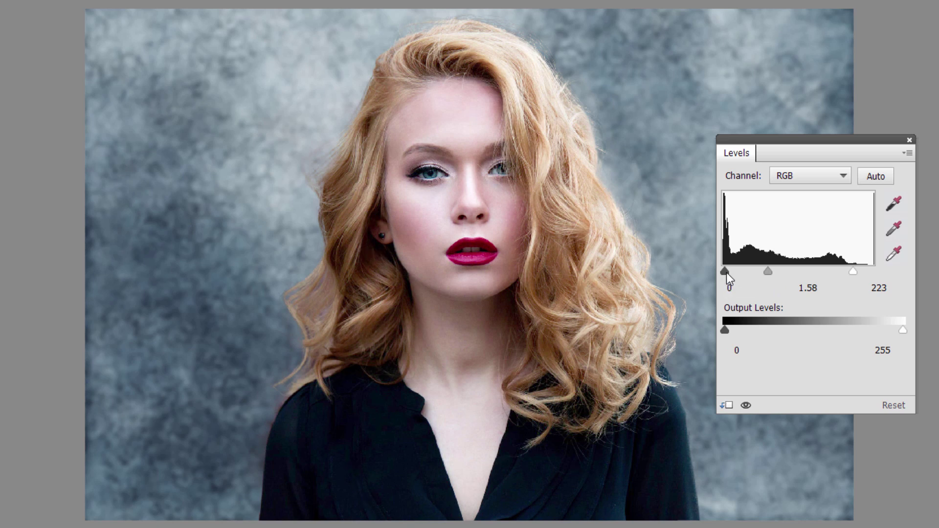
mouse_move(726, 272)
left_mouse_down()
mouse_move(747, 260)
mouse_move(718, 280)
mouse_move(729, 269)
left_mouse_up()
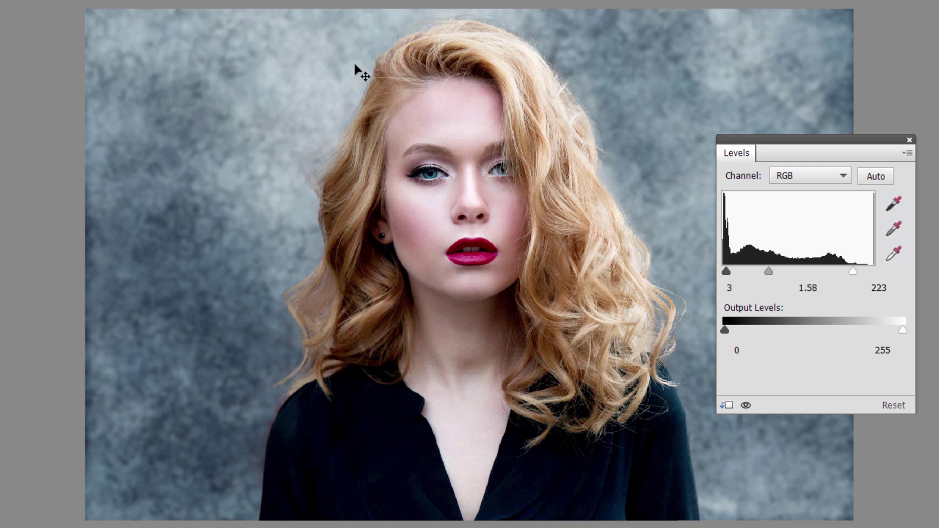
Darken the edges of the blurred grey texture layer with Correct Camera Distortion, using a vignette amount of -100
left_click(910, 139)
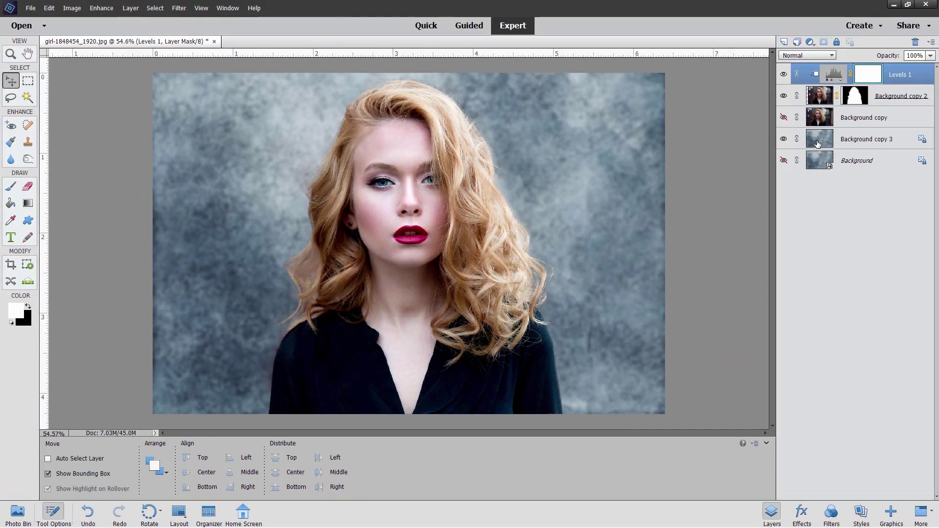
left_click(818, 143)
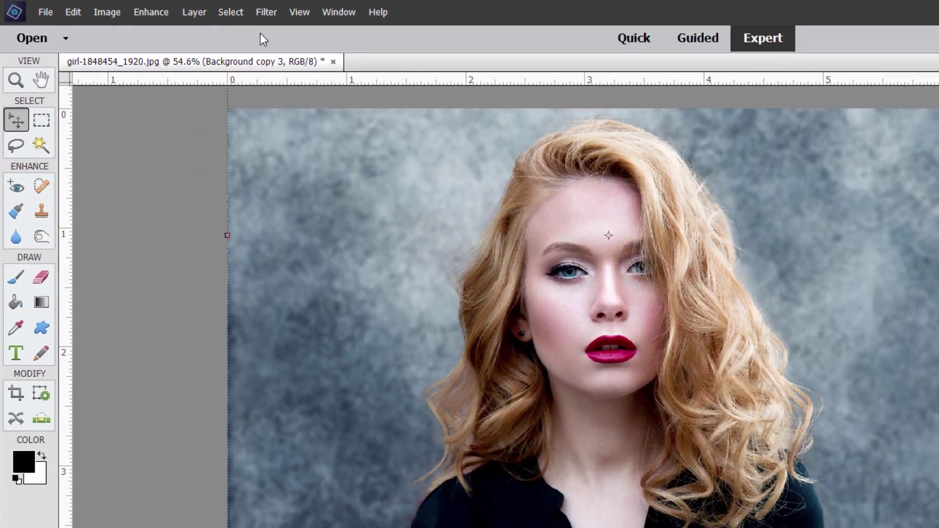
left_click(179, 8)
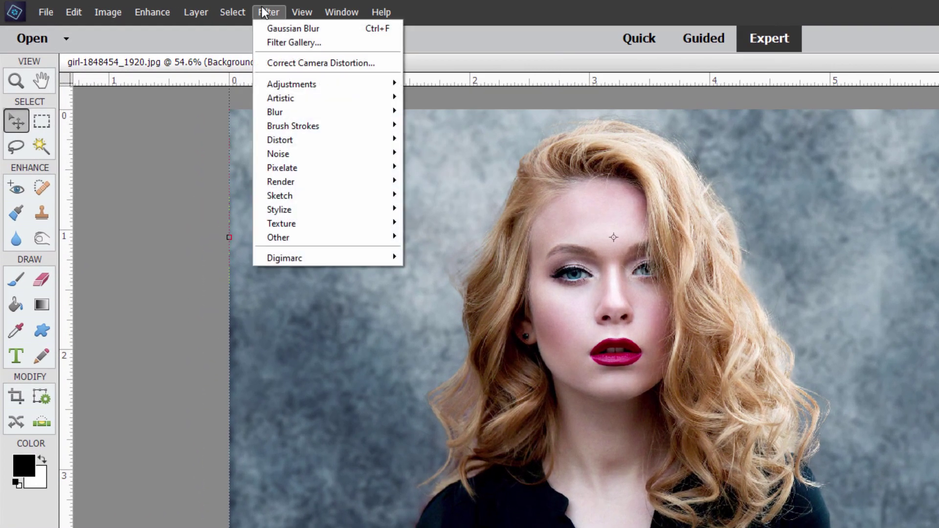
left_click(319, 63)
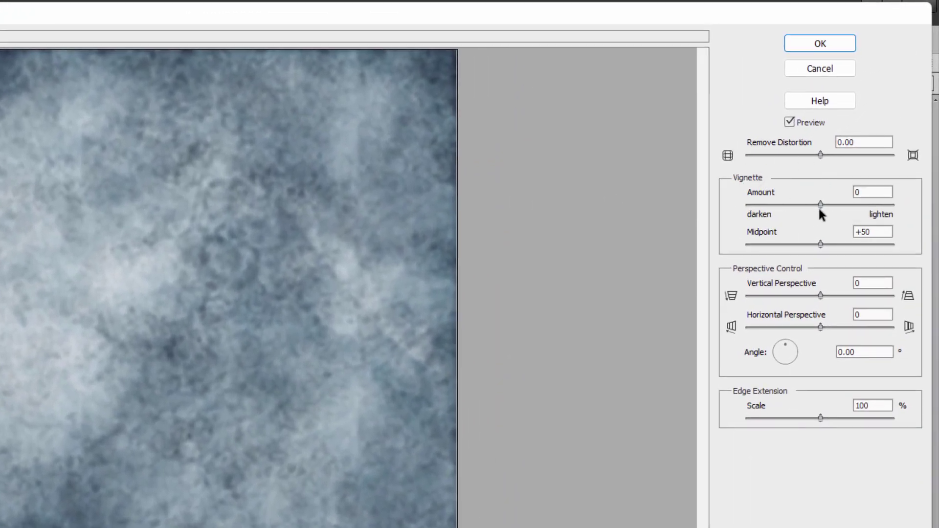
left_click_drag(819, 209, 745, 210)
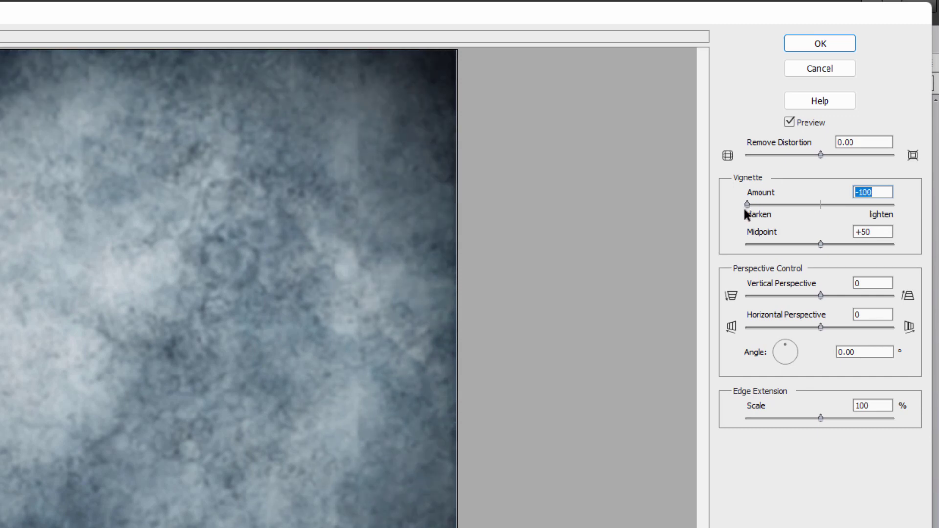
left_click(820, 44)
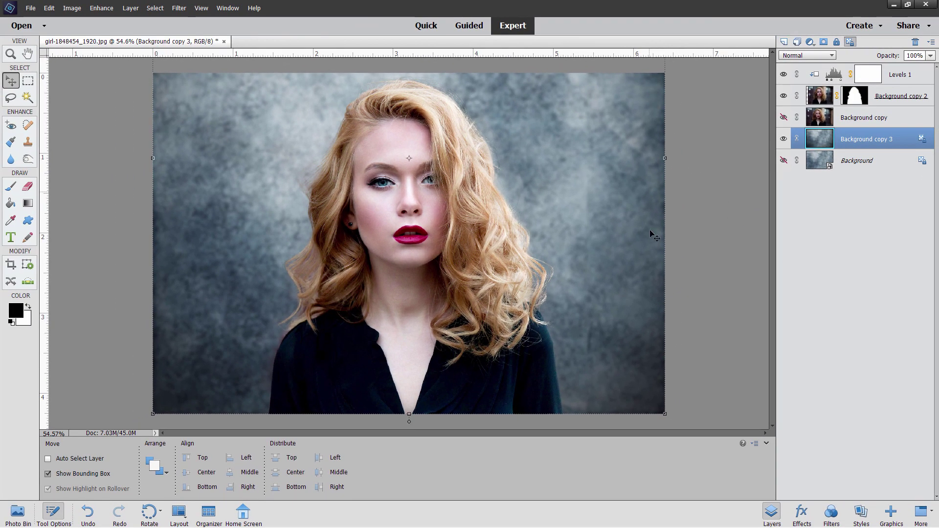
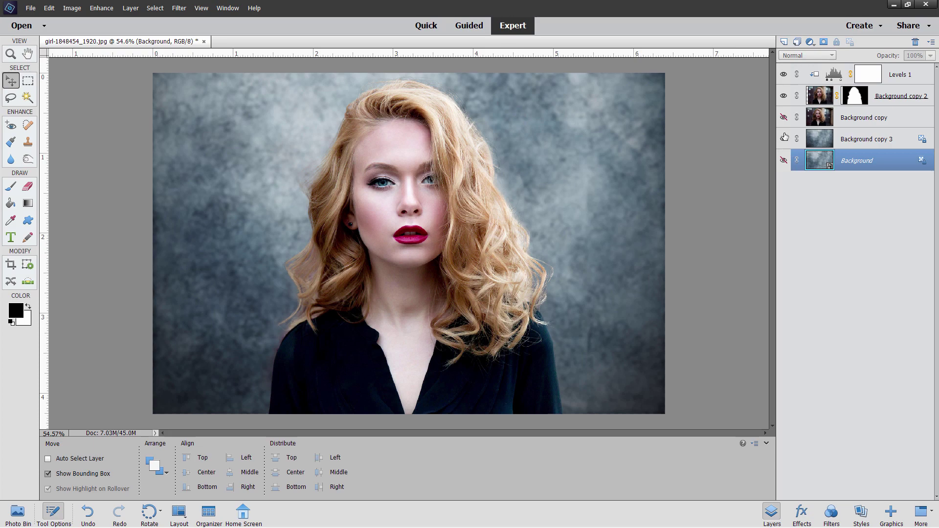
Hide Background copy 3, show the original Background layer and open the library of background graphics
left_click(783, 139)
left_click(783, 160)
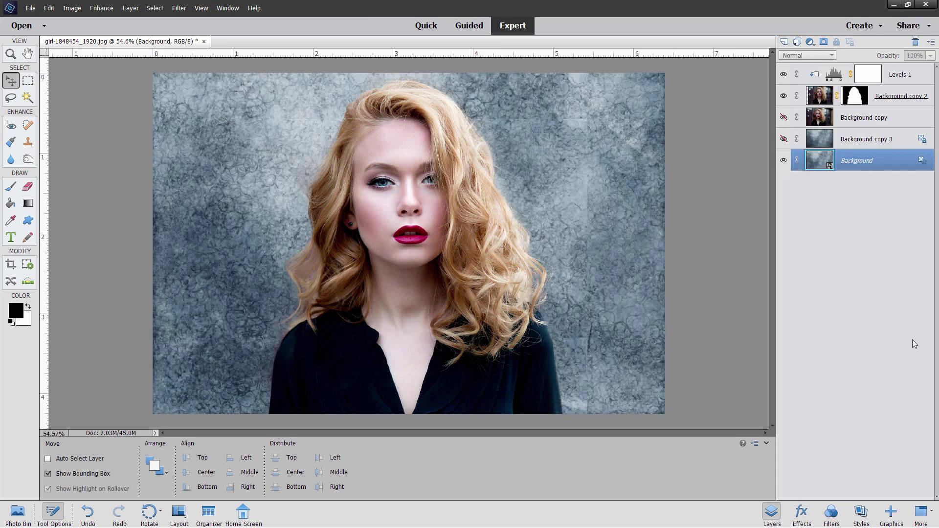
left_click(893, 505)
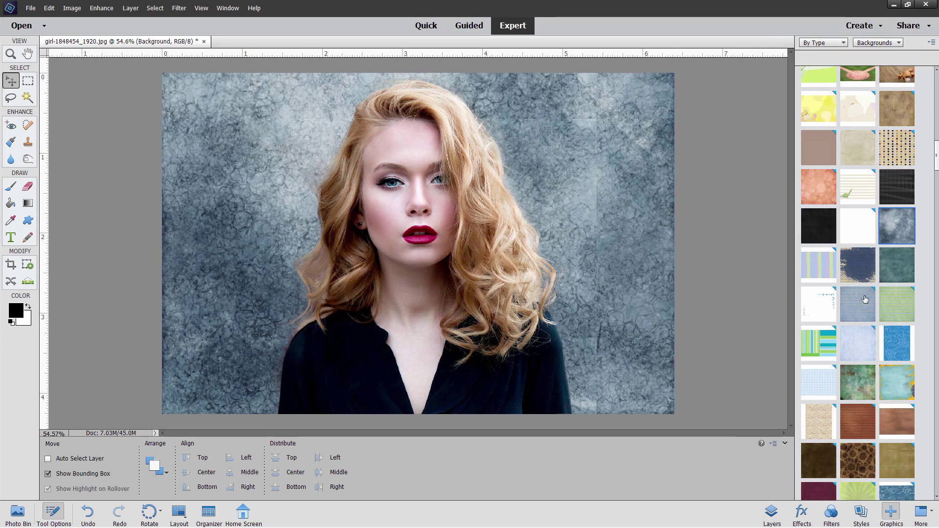
Try the dark diagonal-grained texture and the gold damask texture from the graphics library as the background
left_click_drag(935, 161, 936, 229)
left_click(811, 209)
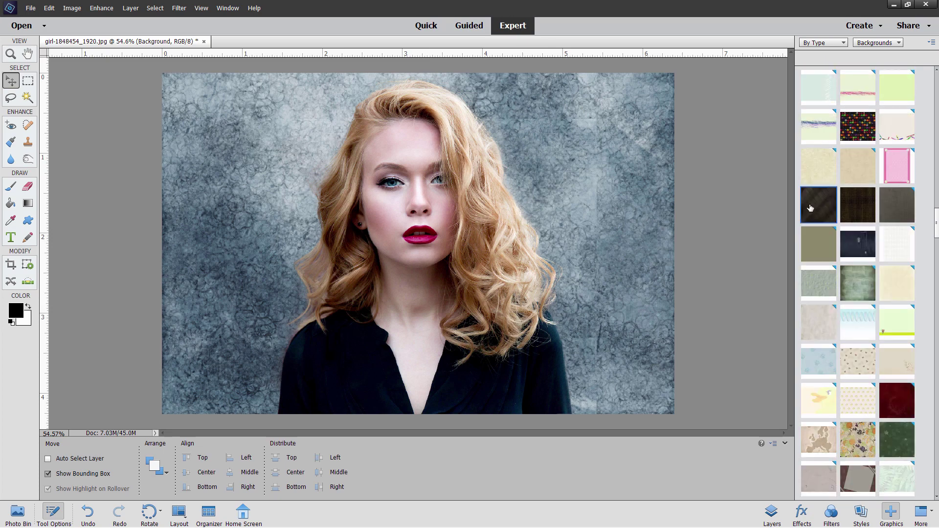
double_click(827, 213)
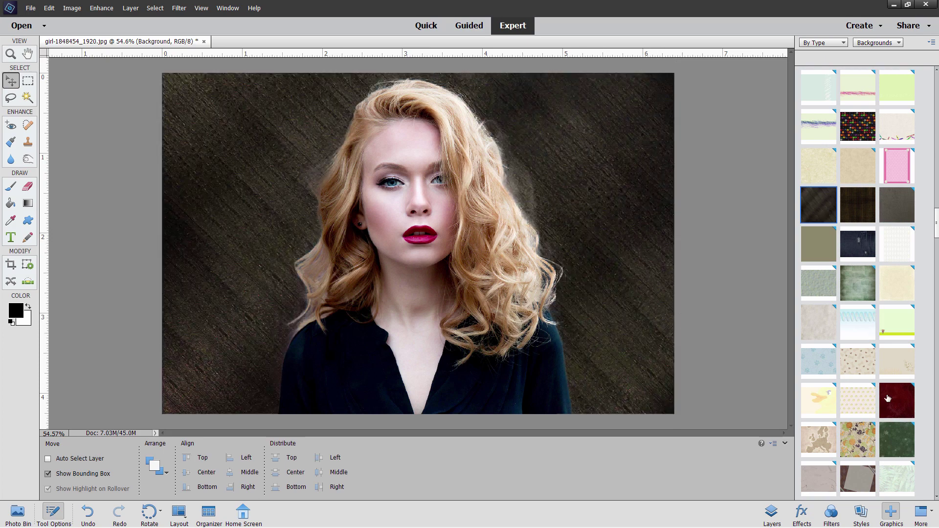
scroll(931, 248, "down", 5)
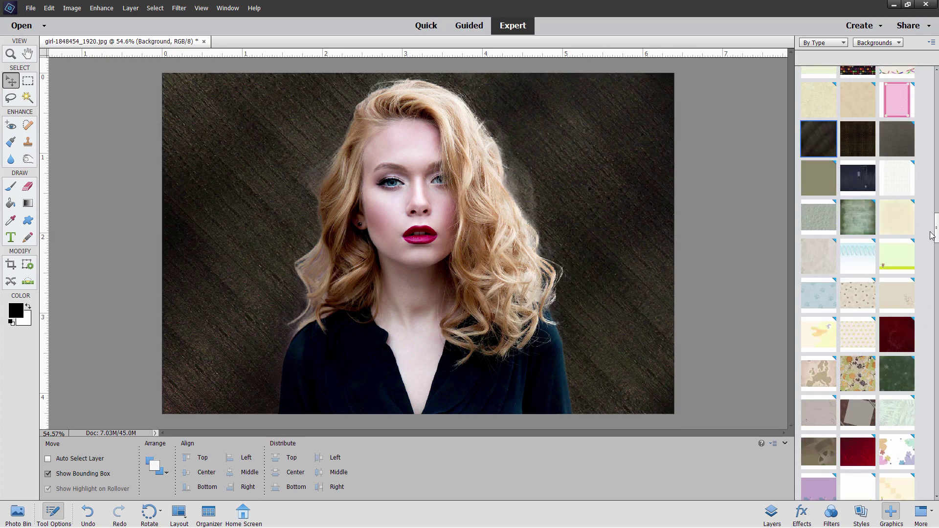
scroll(932, 248, "down", 10)
double_click(898, 265)
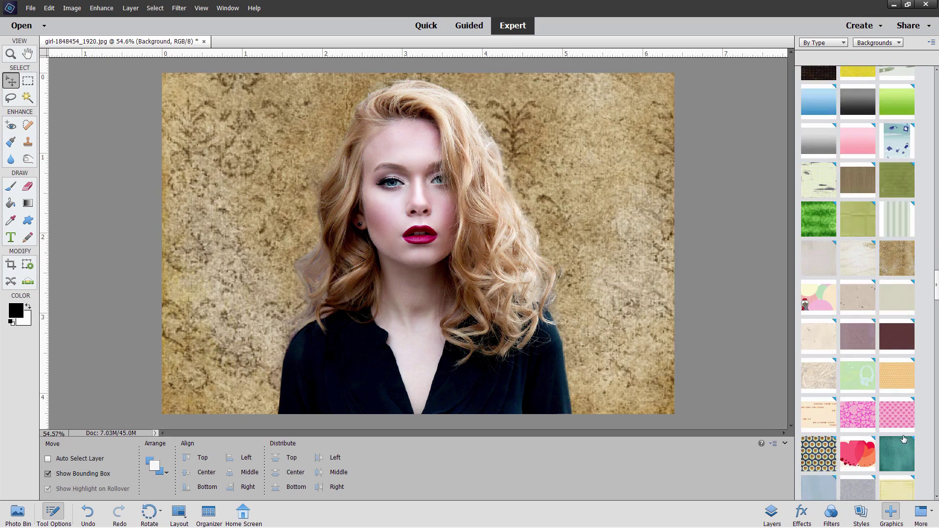
Replace the background with the teal I Love The Sea graphic and return to the layers
left_click(897, 464)
double_click(897, 464)
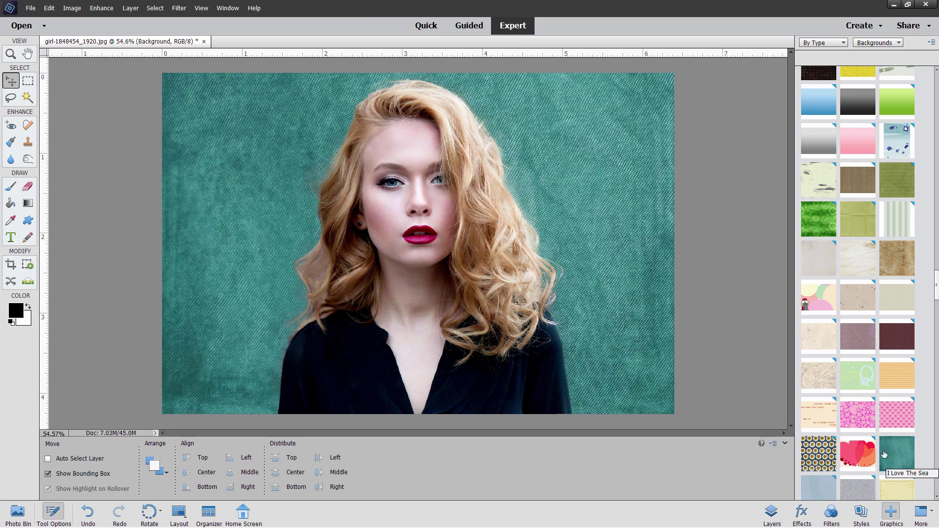
left_click(771, 512)
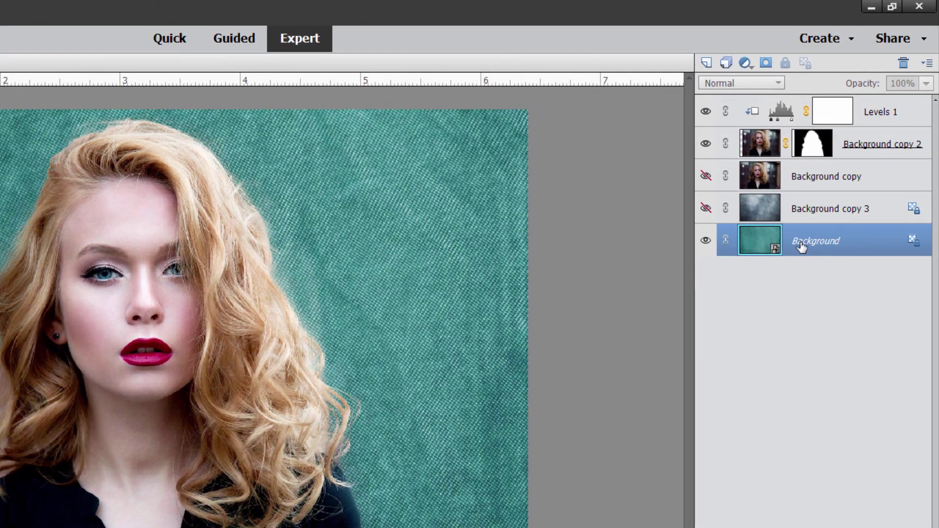
Duplicate the teal Background layer and toggle the visibility of the blurred grey layer to compare the two backgrounds
right_click(801, 246)
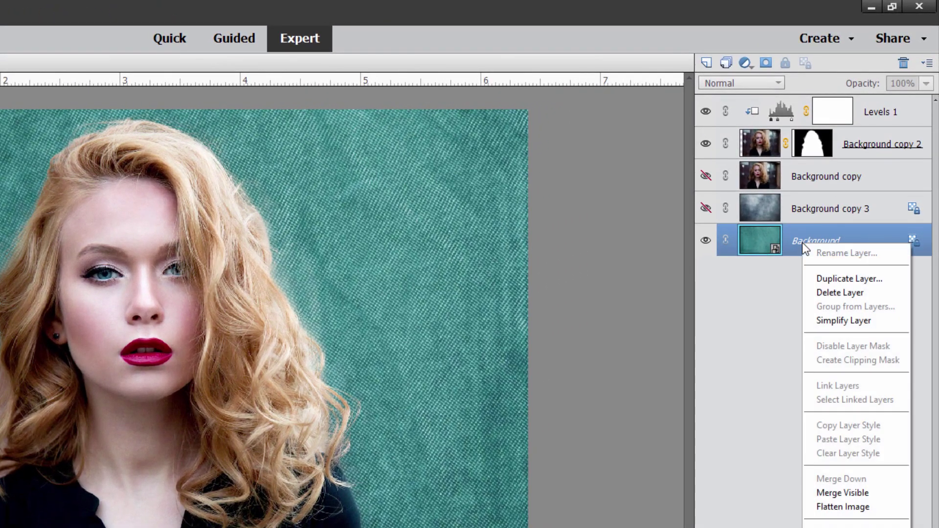
left_click(837, 277)
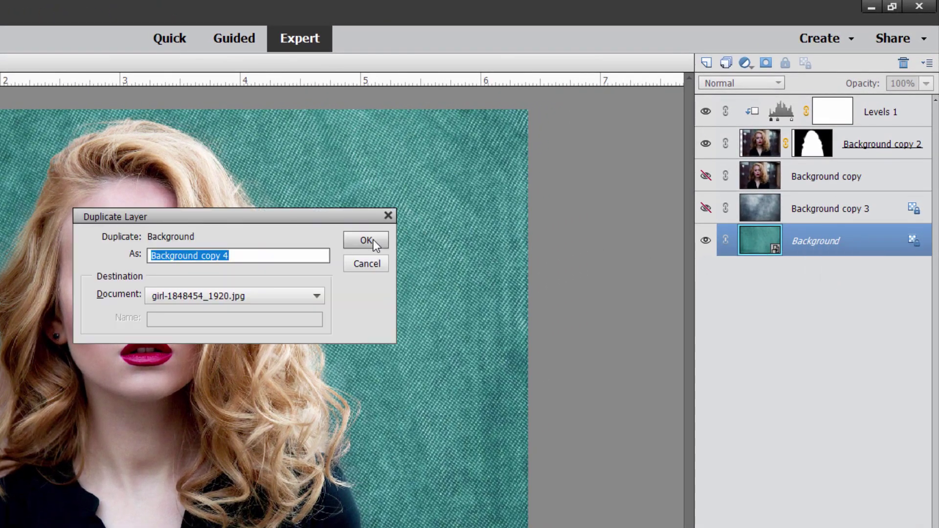
left_click(365, 240)
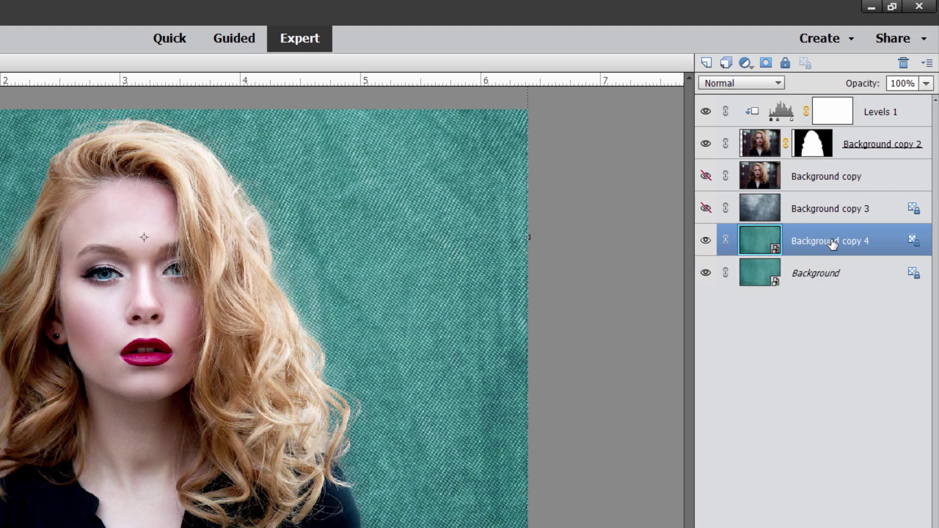
left_click(706, 209)
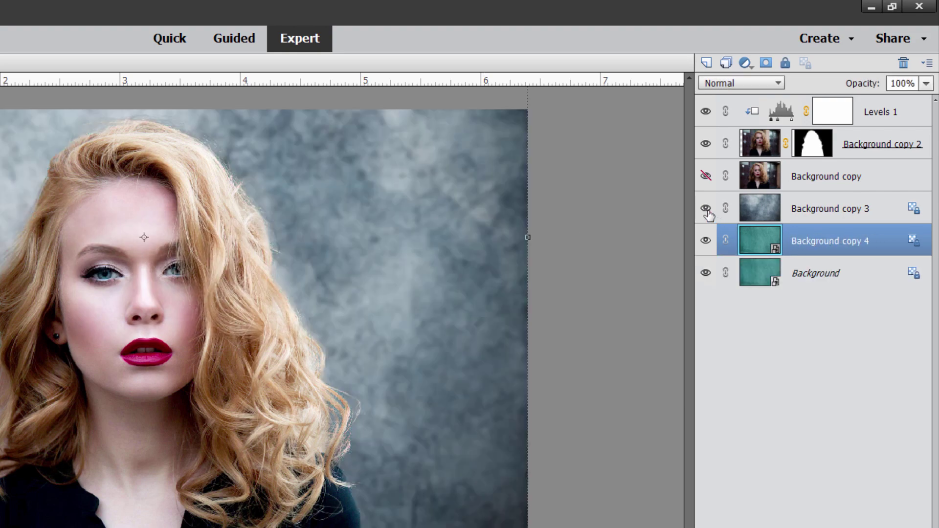
left_click(706, 240)
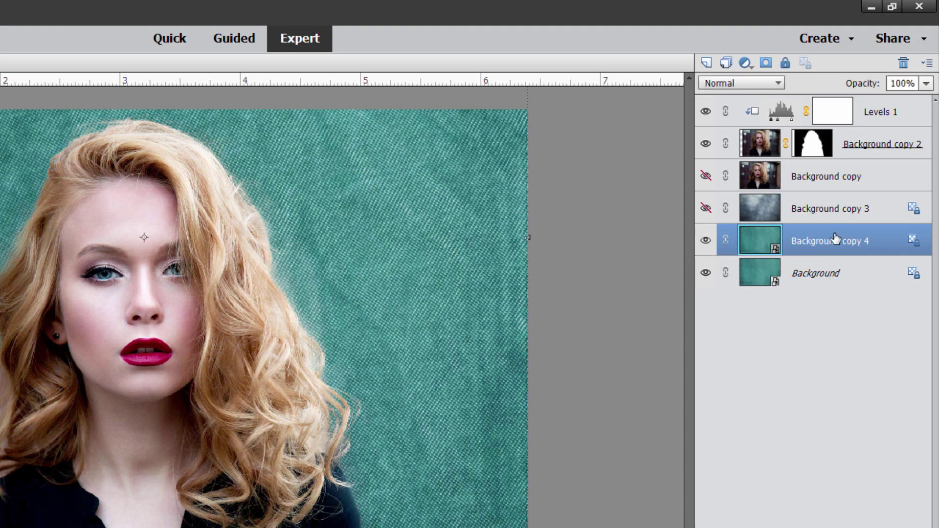
Simplify the duplicated teal layer and apply a Gaussian Blur with a 5-pixel radius to it
right_click(806, 240)
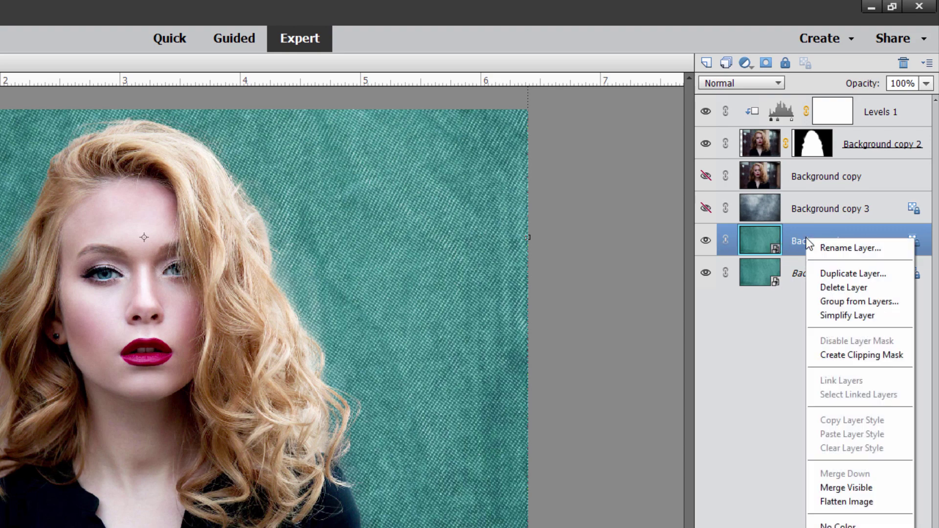
left_click(688, 272)
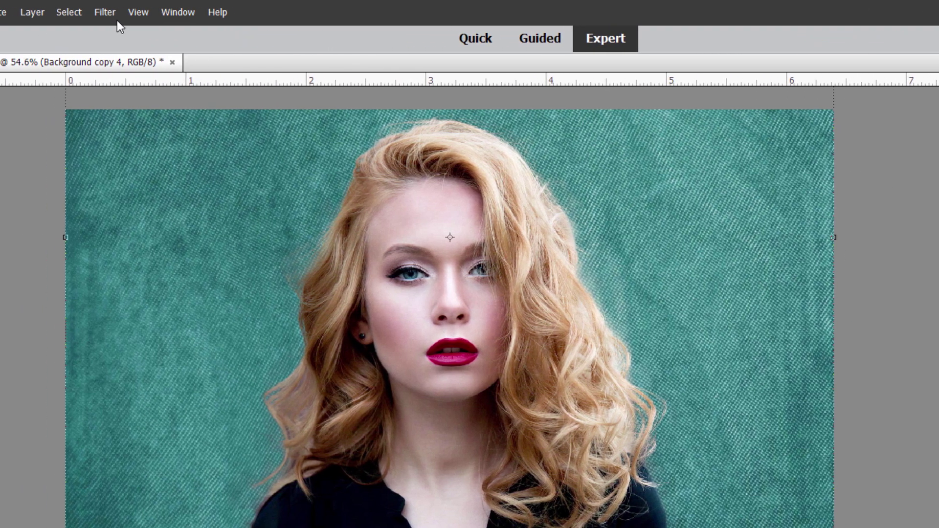
left_click(117, 14)
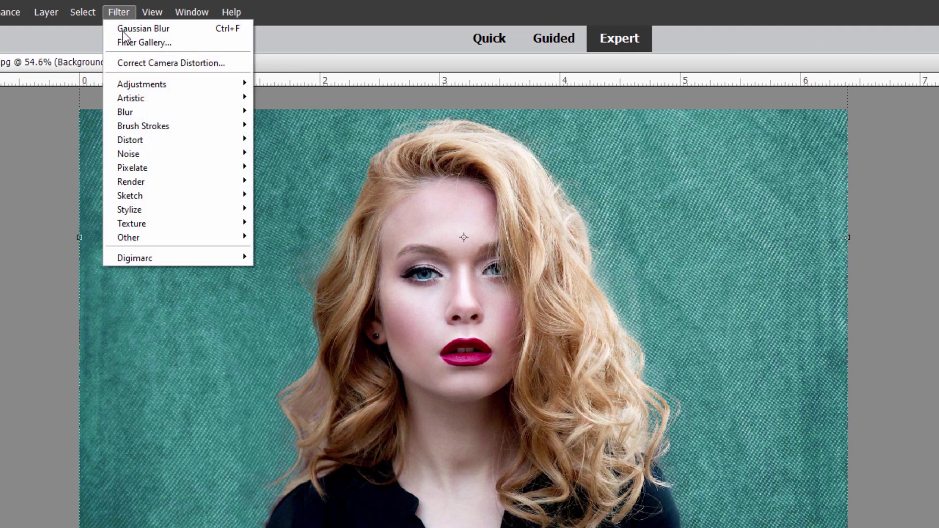
mouse_move(145, 118)
left_click(277, 154)
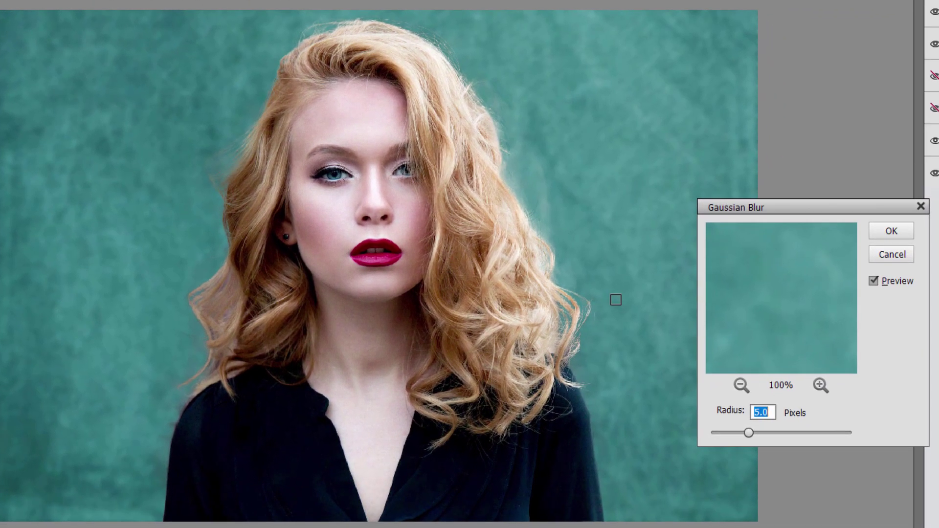
left_click(891, 231)
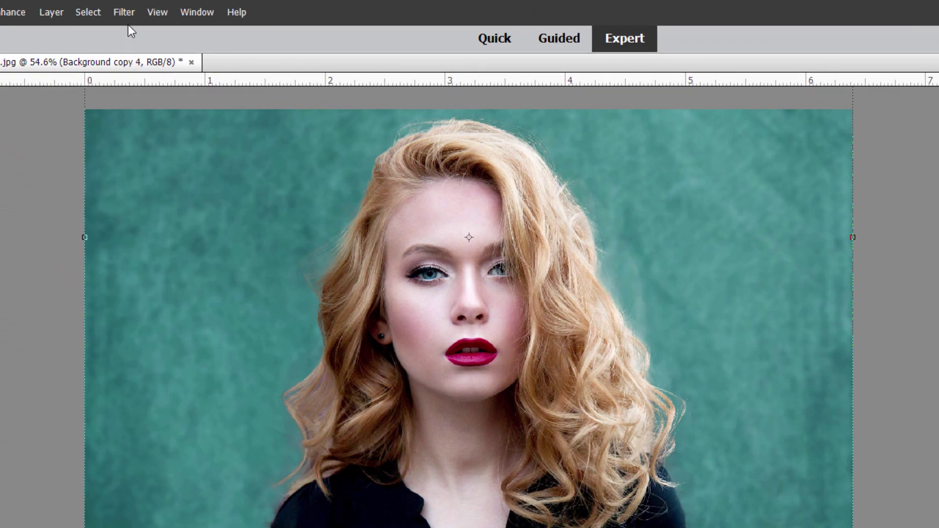
Darken the edges of the blurred teal layer with Correct Camera Distortion, using a vignette amount of -100
left_click(122, 12)
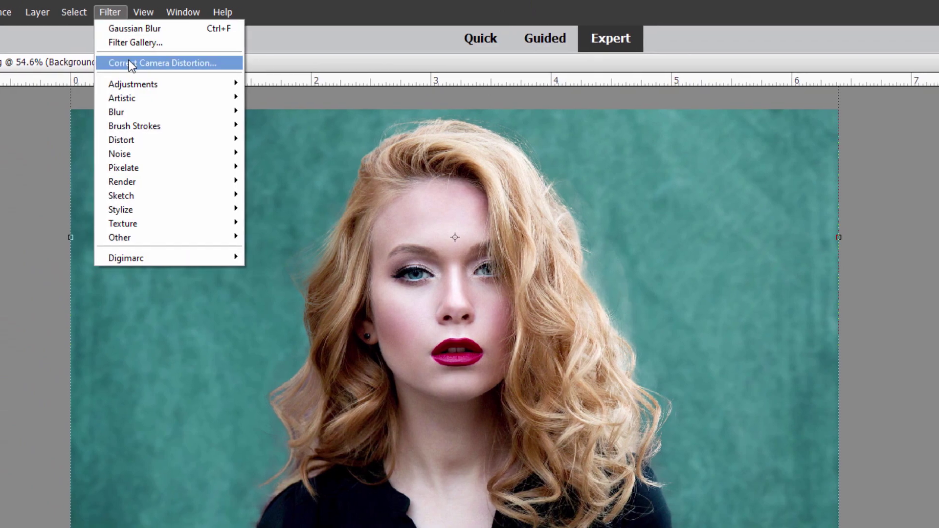
left_click(146, 63)
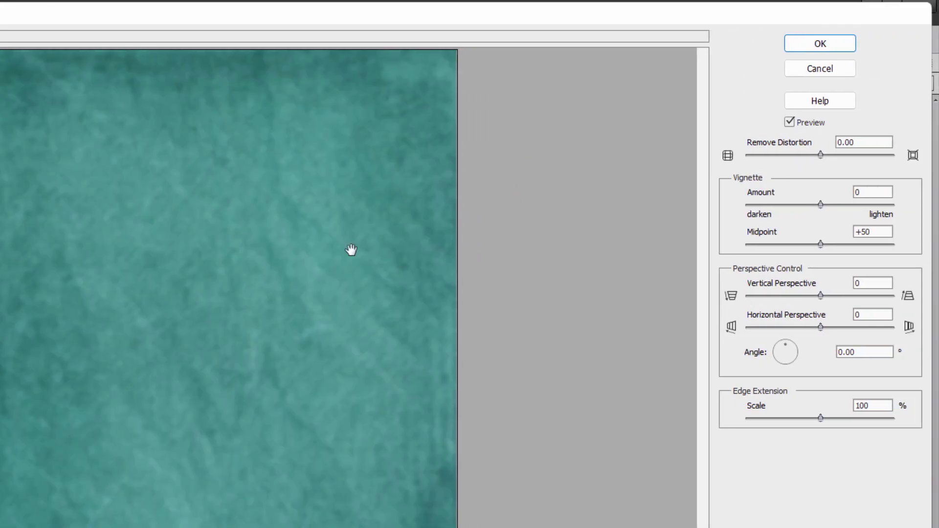
left_click_drag(819, 203, 715, 205)
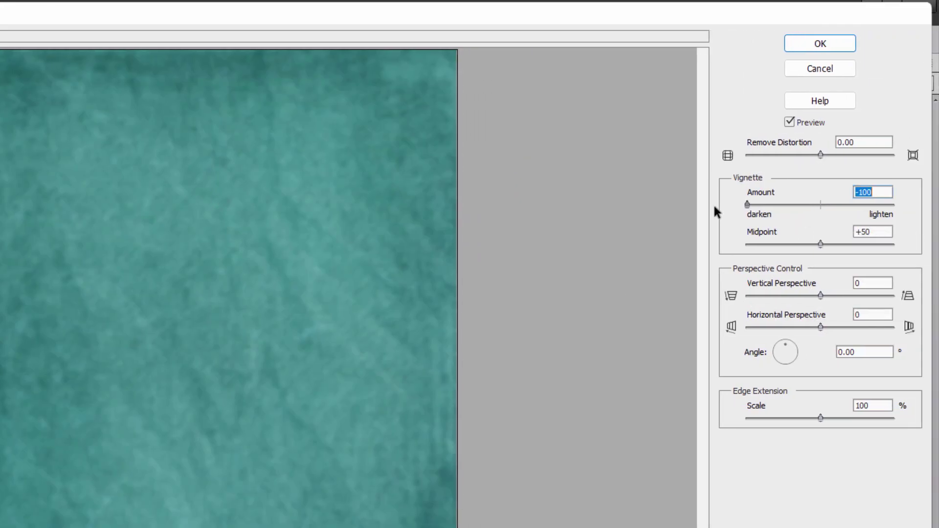
left_click(820, 44)
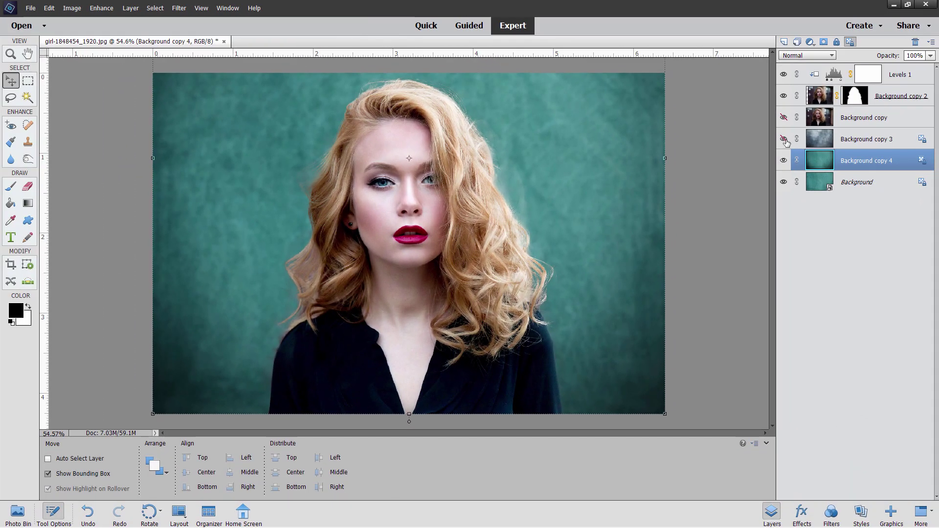
Toggle Background copy 3 to compare the grey and teal backdrops behind the woman, leaving the grey one shown
left_click(783, 139)
left_click(784, 139)
left_click(784, 140)
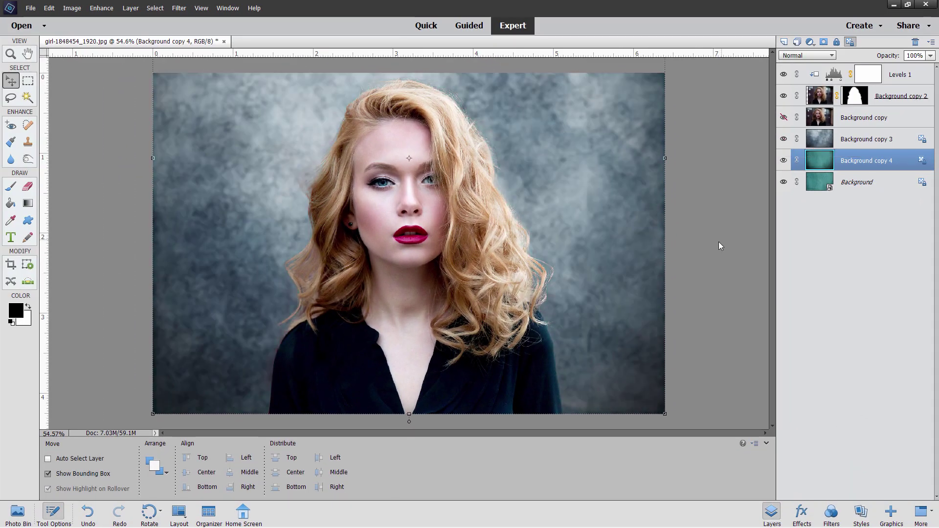